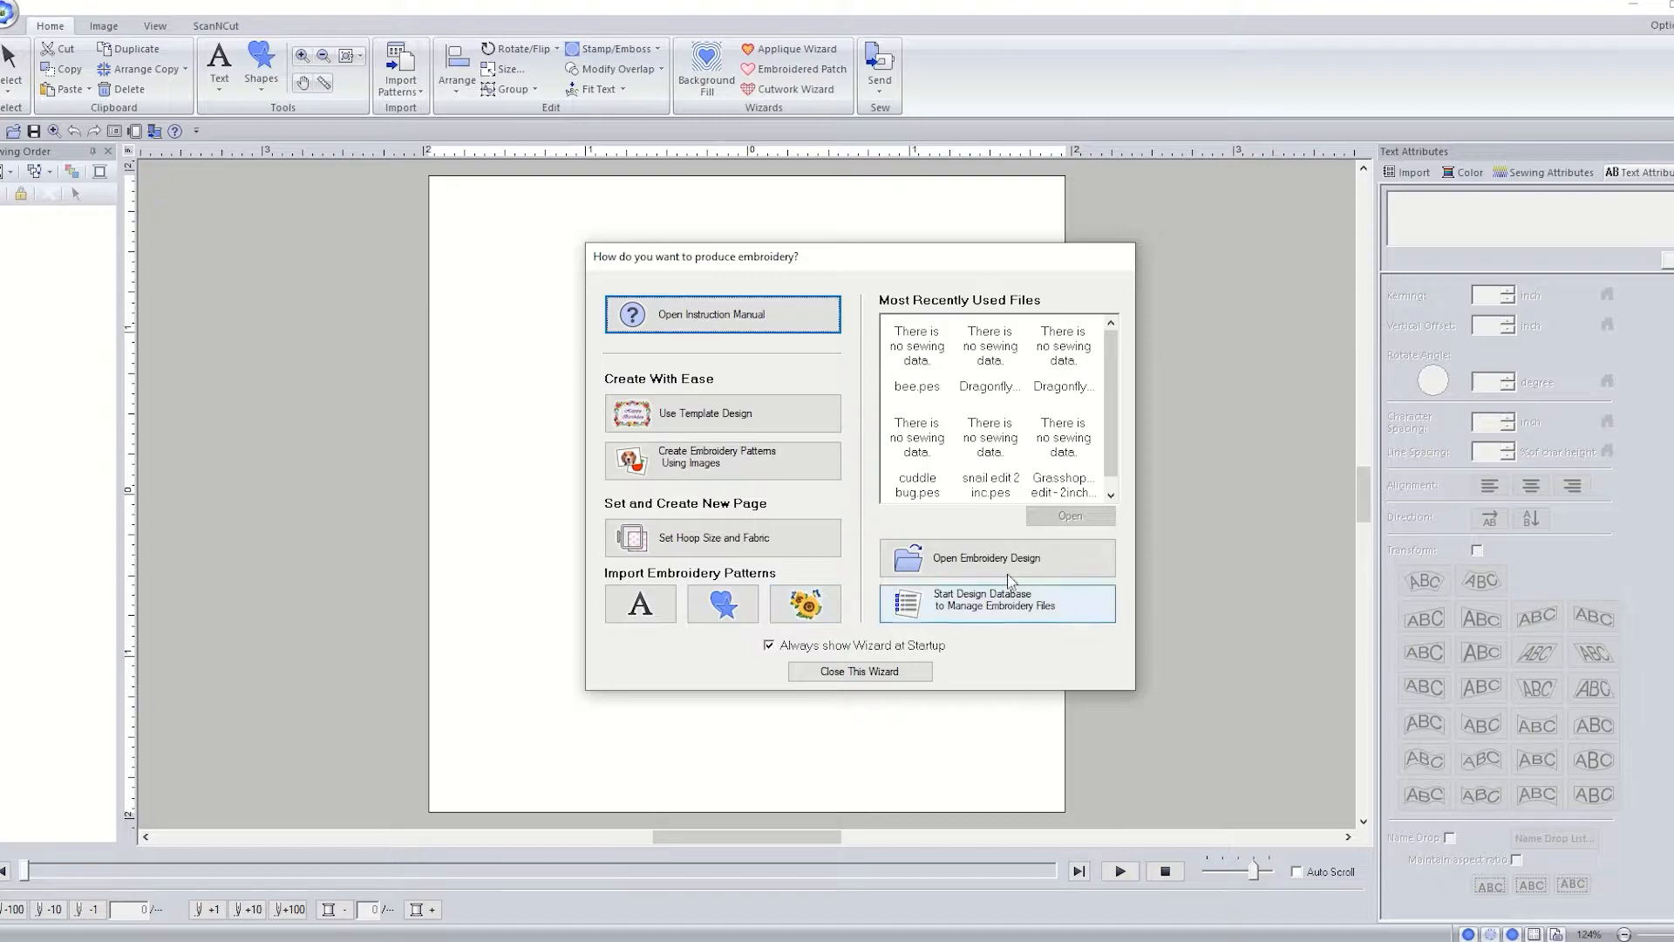
- Start a design from the Kids clothing template kidsCL03A.pes
left_click(772, 424)
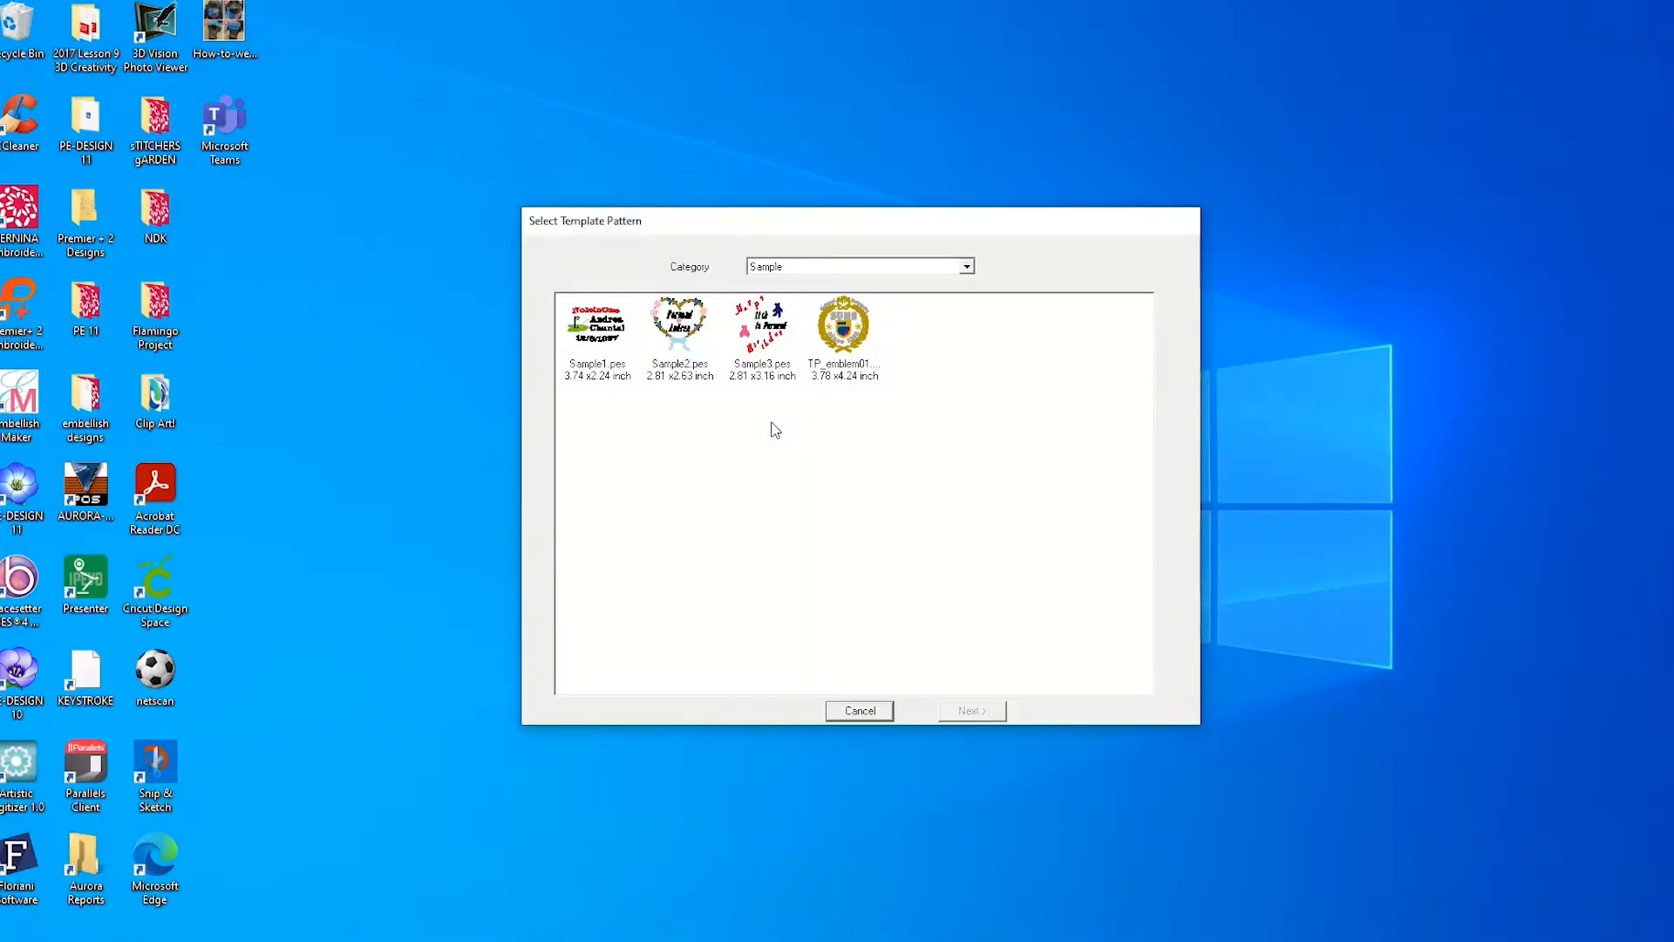
left_click(881, 270)
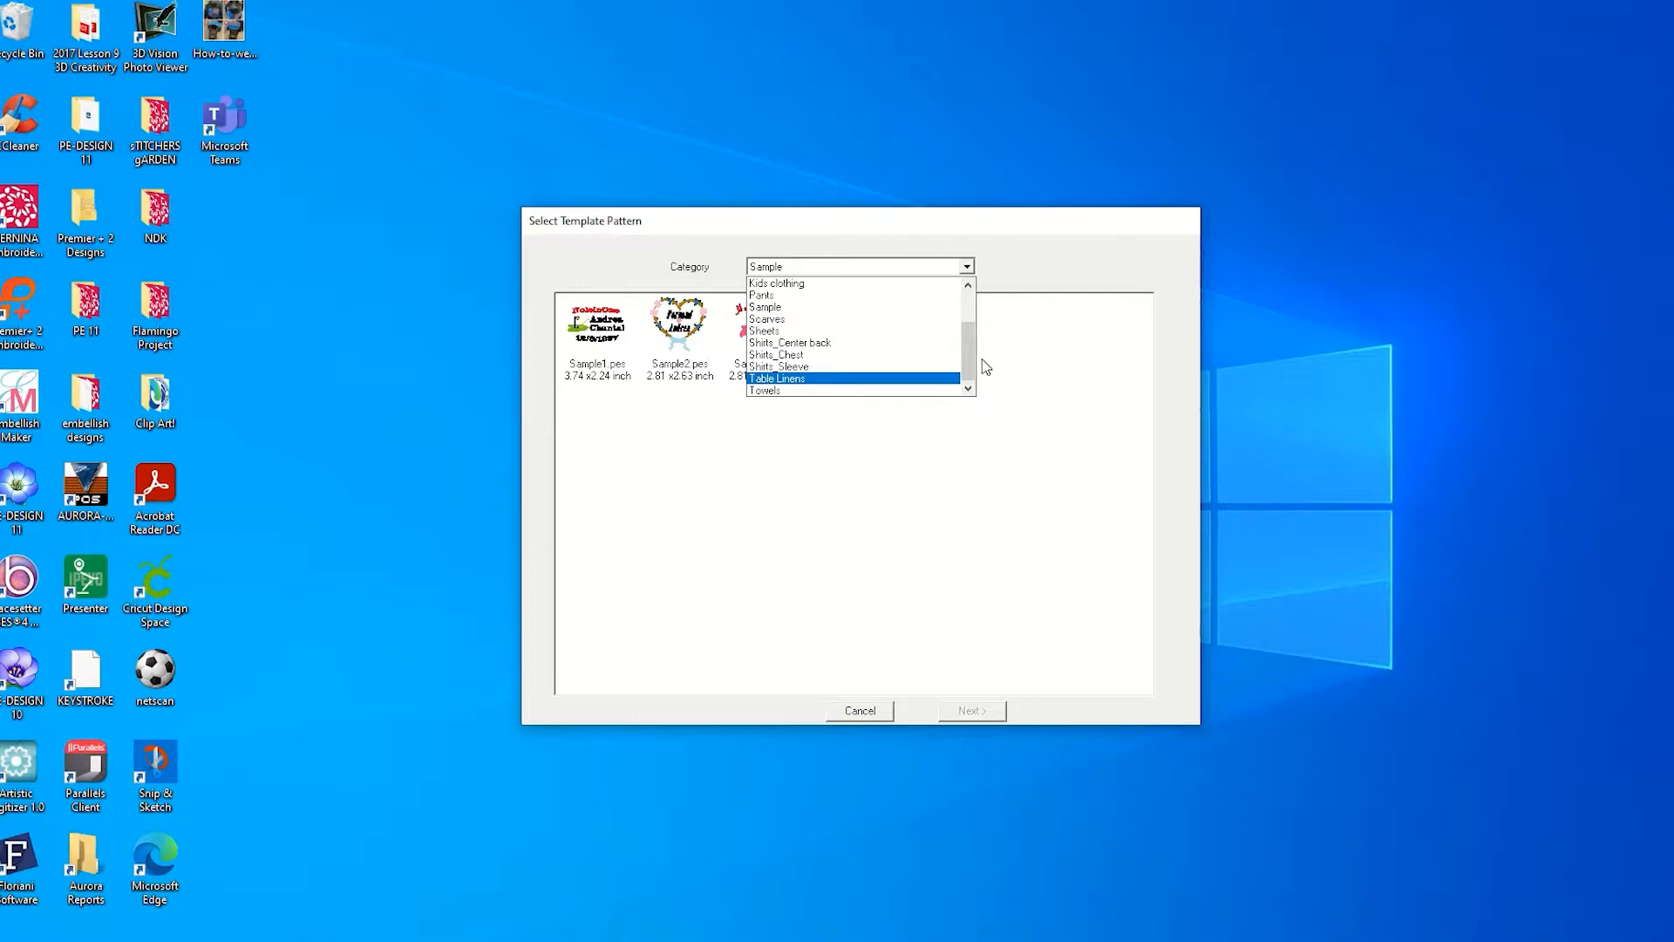
left_click_drag(967, 352, 967, 274)
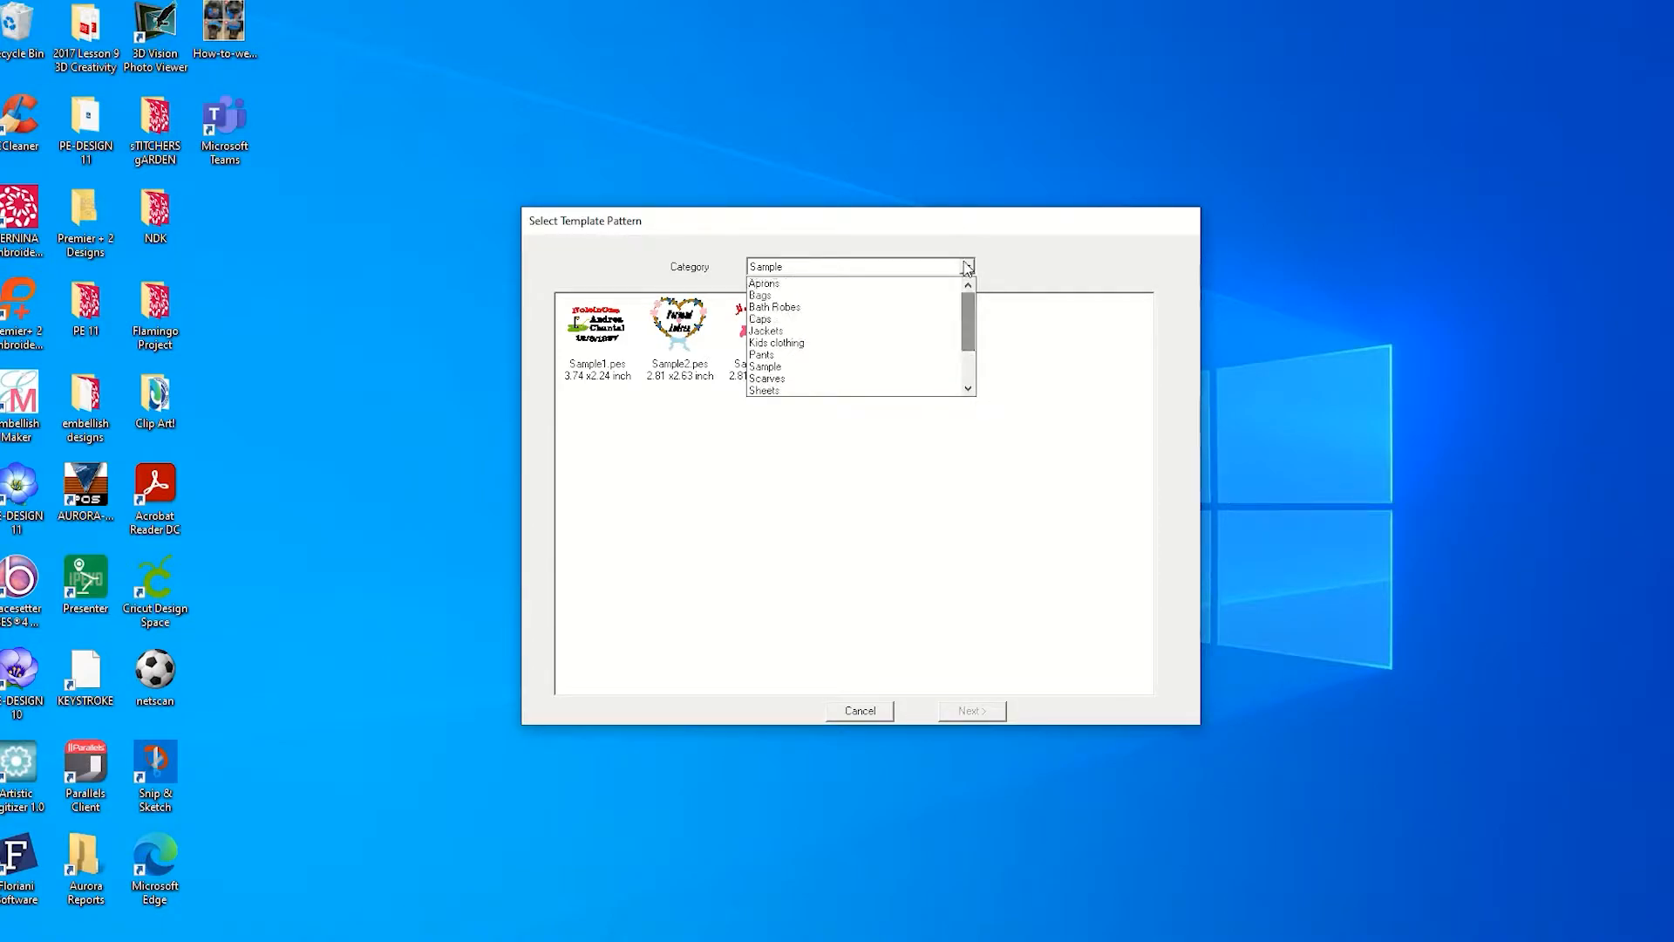
left_click(807, 343)
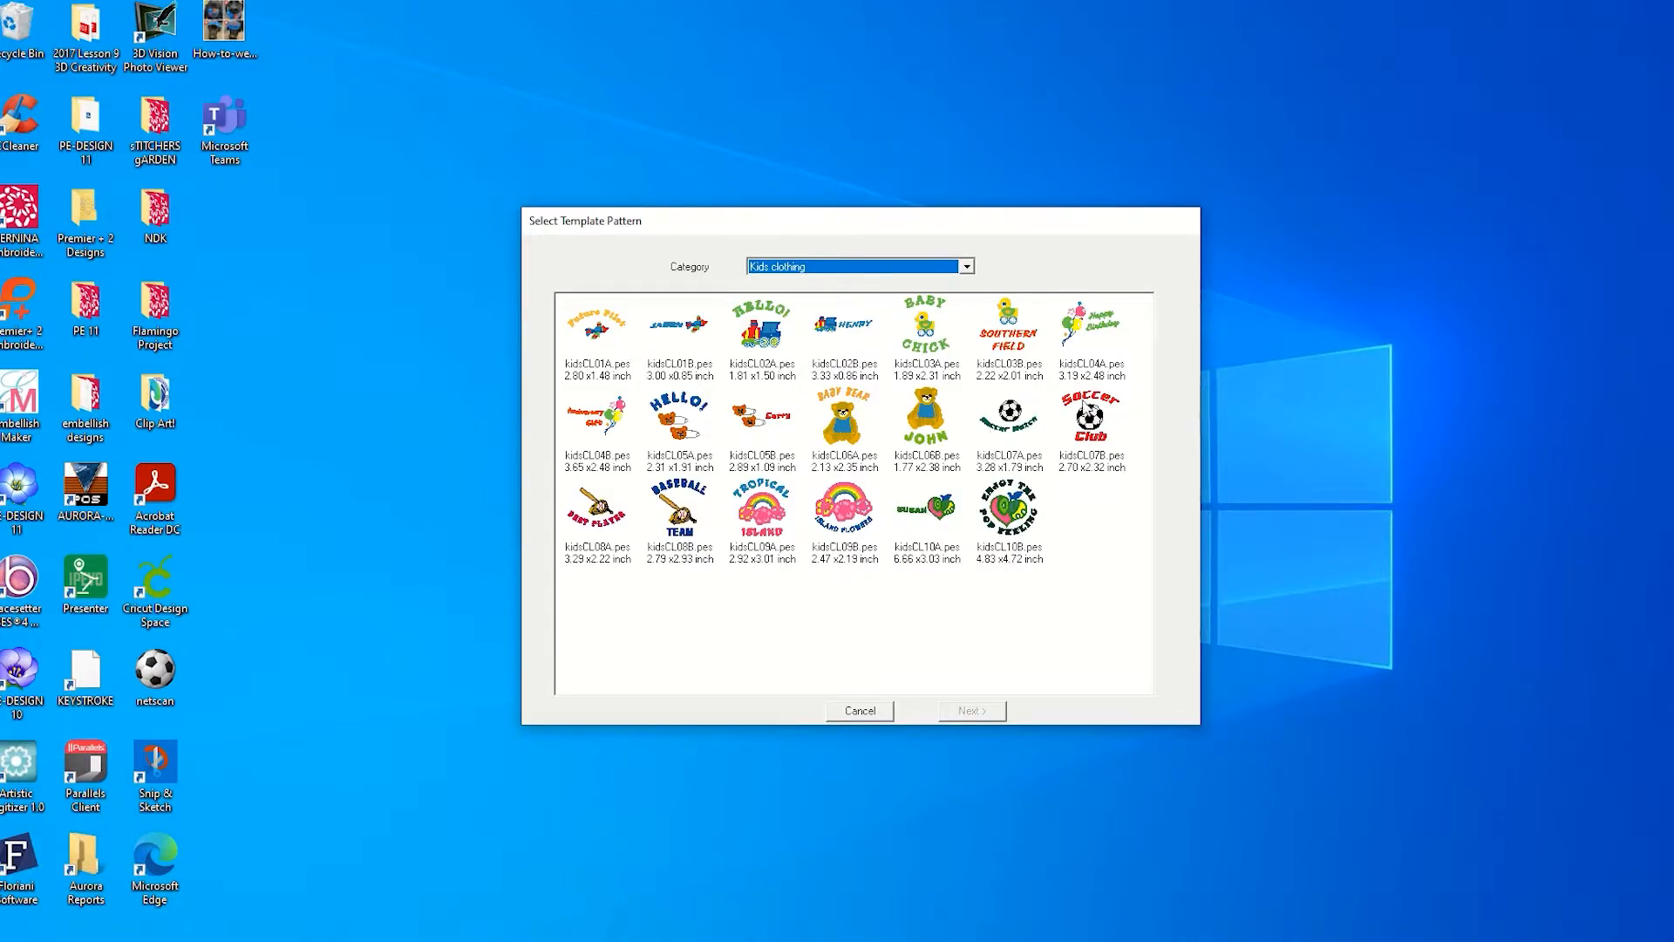
double_click(942, 339)
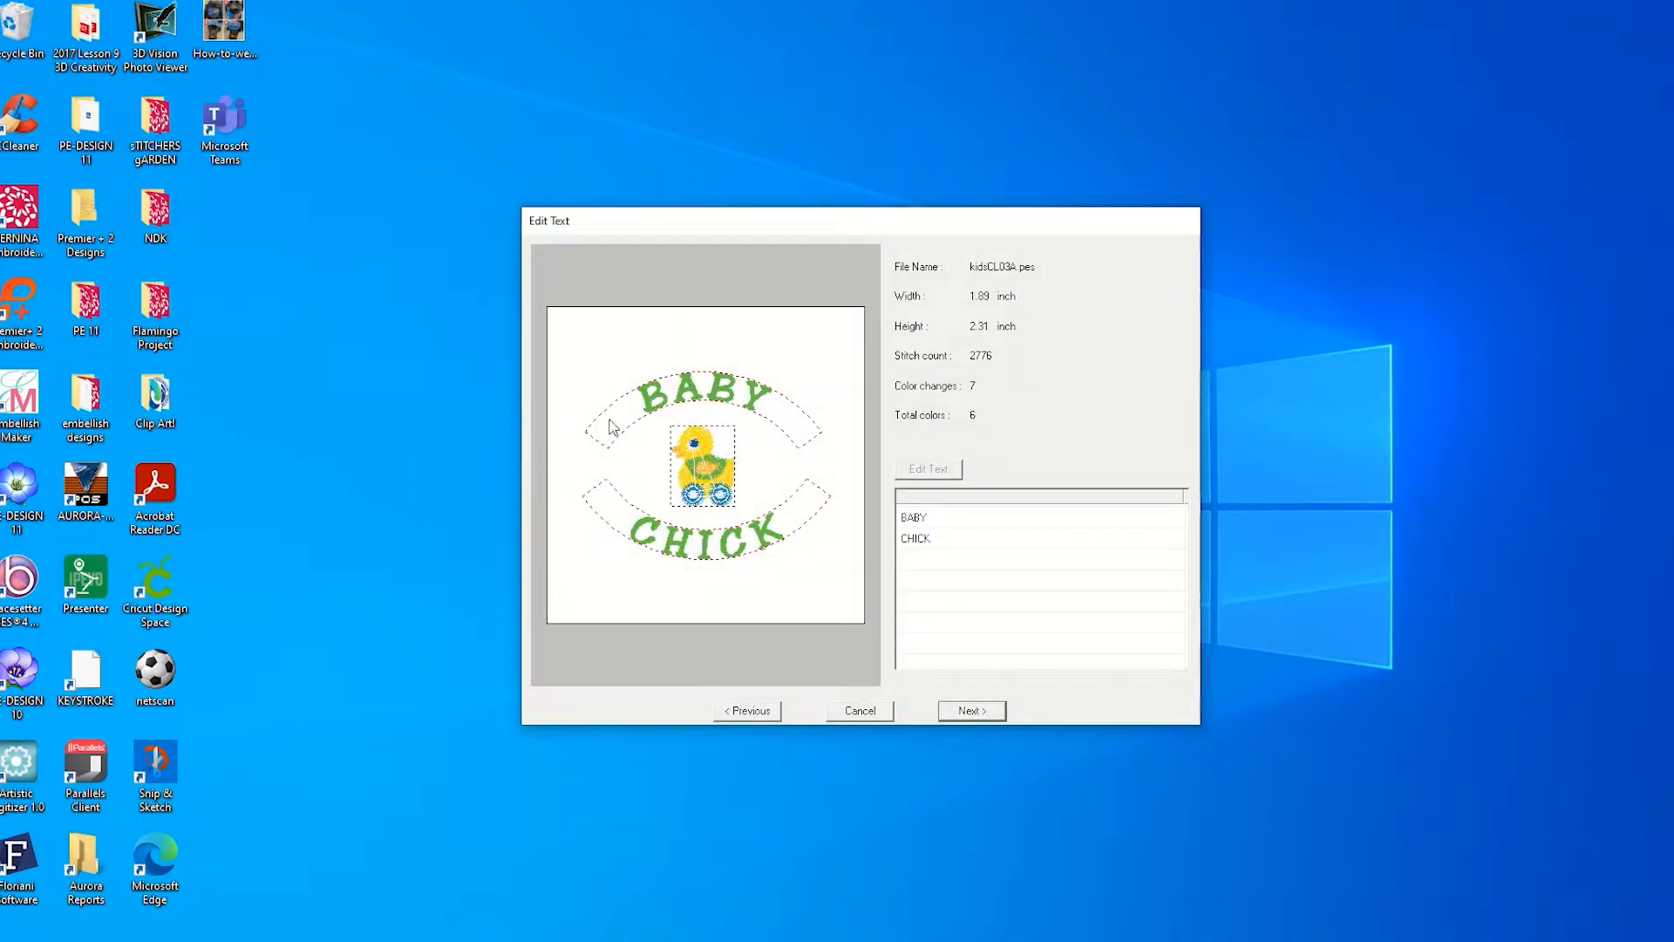
- Replace the template texts BABY and CHICK with "It's A" and "Boy!" and open the design for editing in the design page
left_click(946, 522)
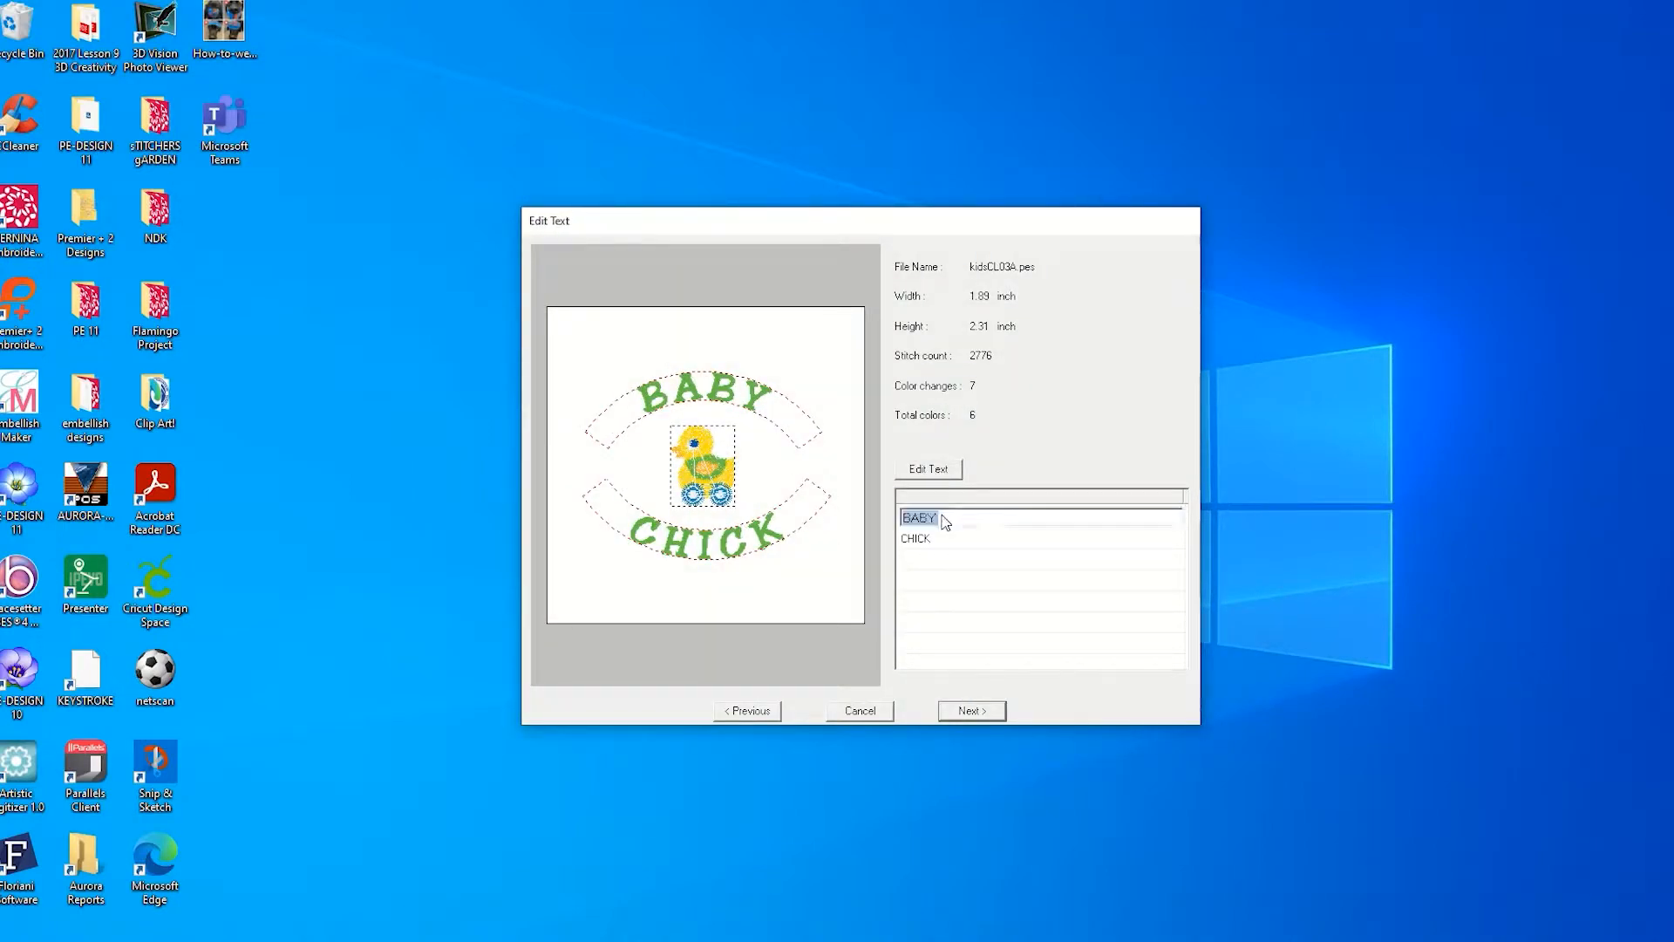
left_click(950, 473)
left_click(941, 521)
left_click_drag(941, 521, 856, 531)
type("I's A")
left_click(905, 542)
type("Boy!")
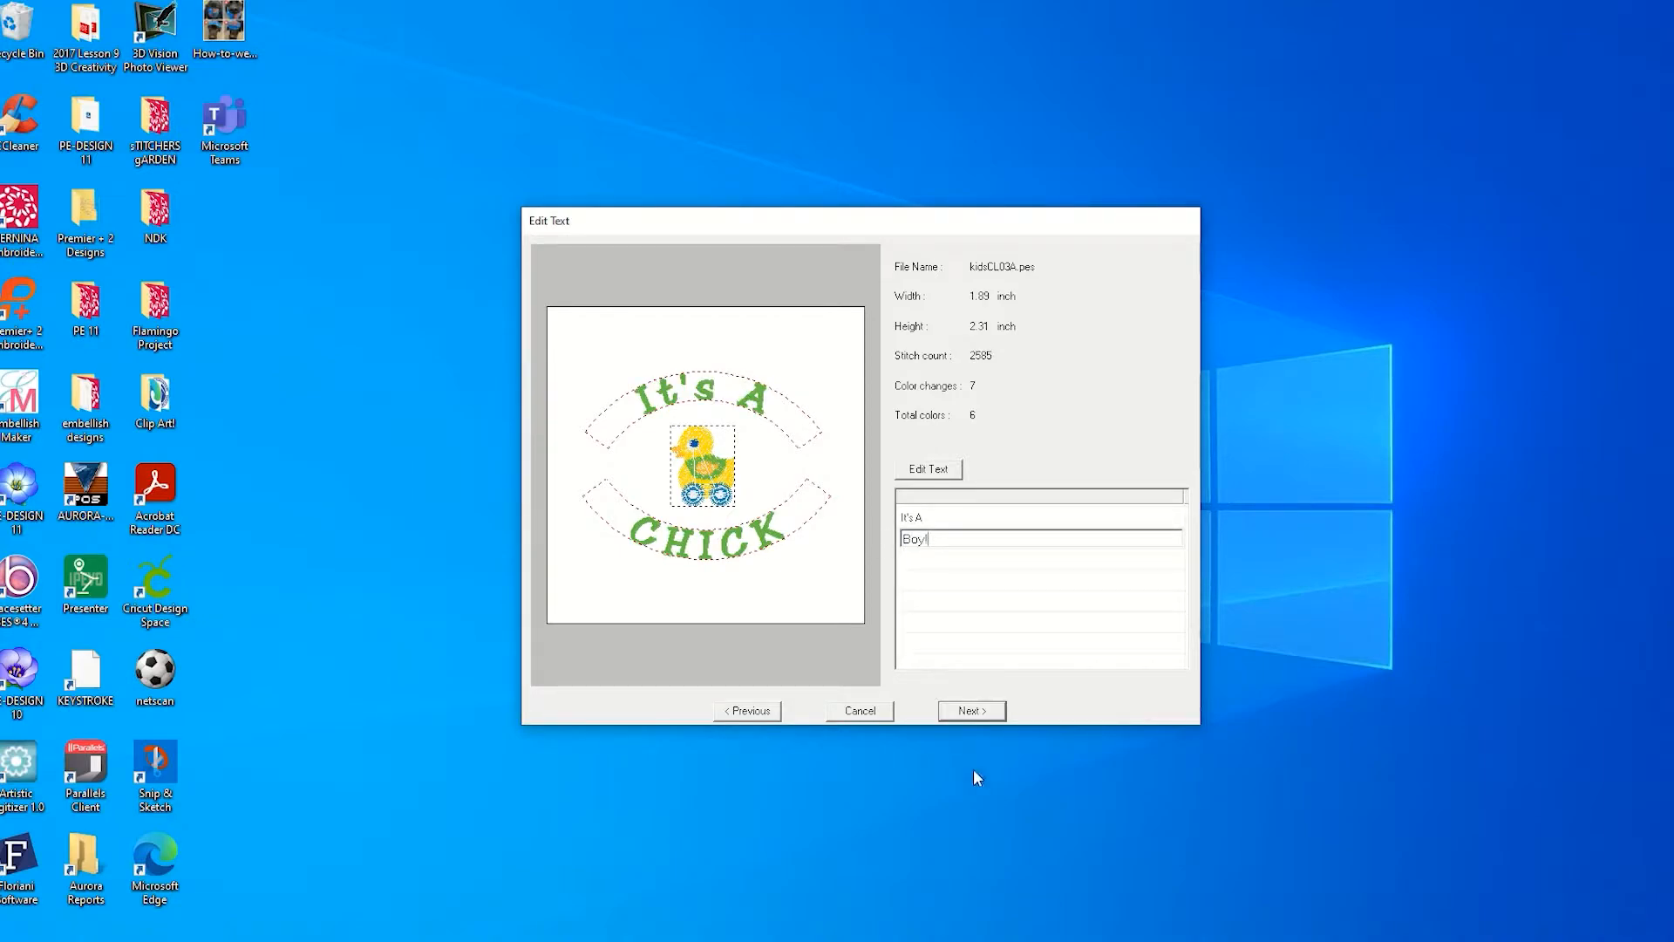
left_click(980, 712)
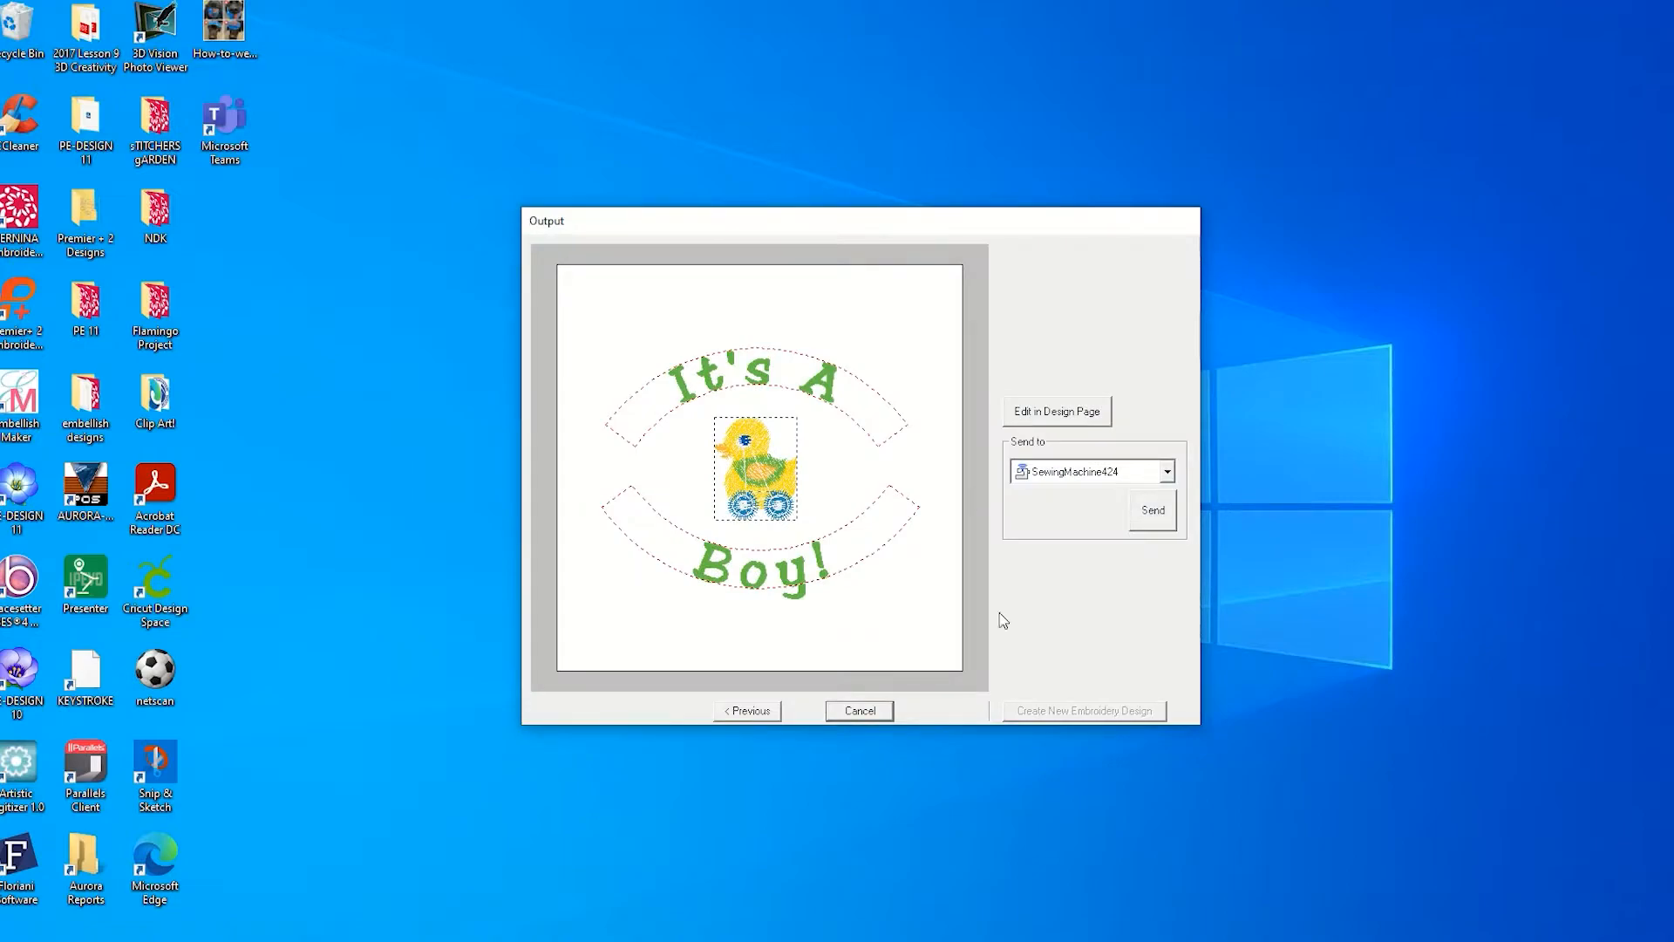
left_click(1068, 413)
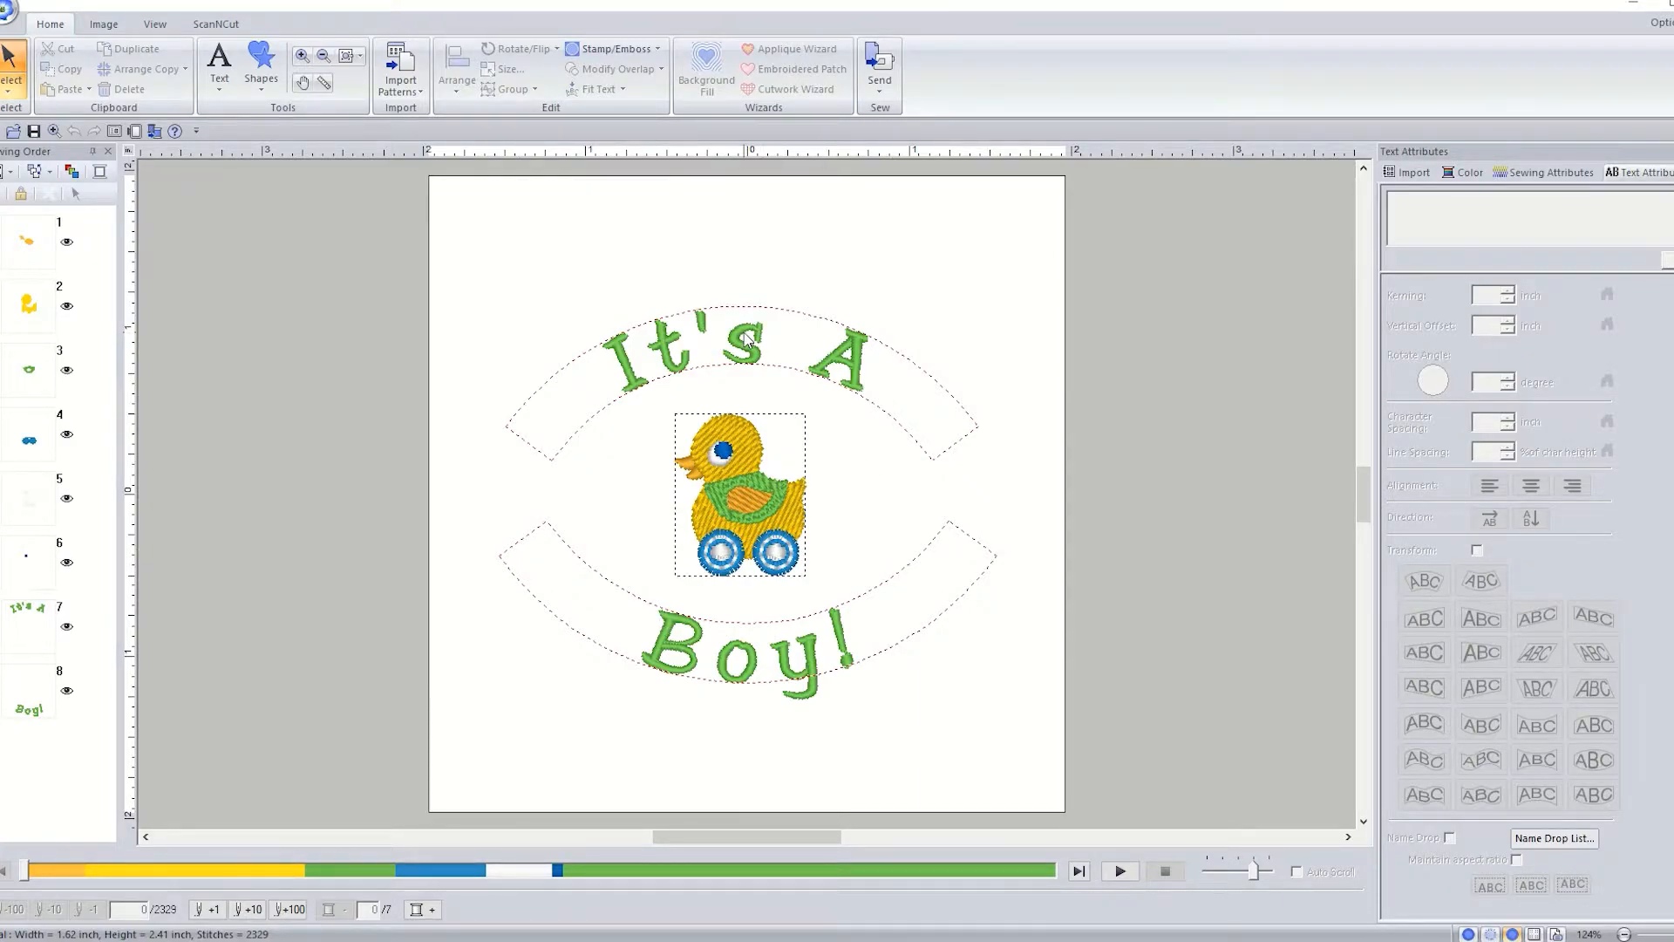
- Try a shallow curved transform on the "It's A" text and reapply the upward arch transform
left_click(674, 352)
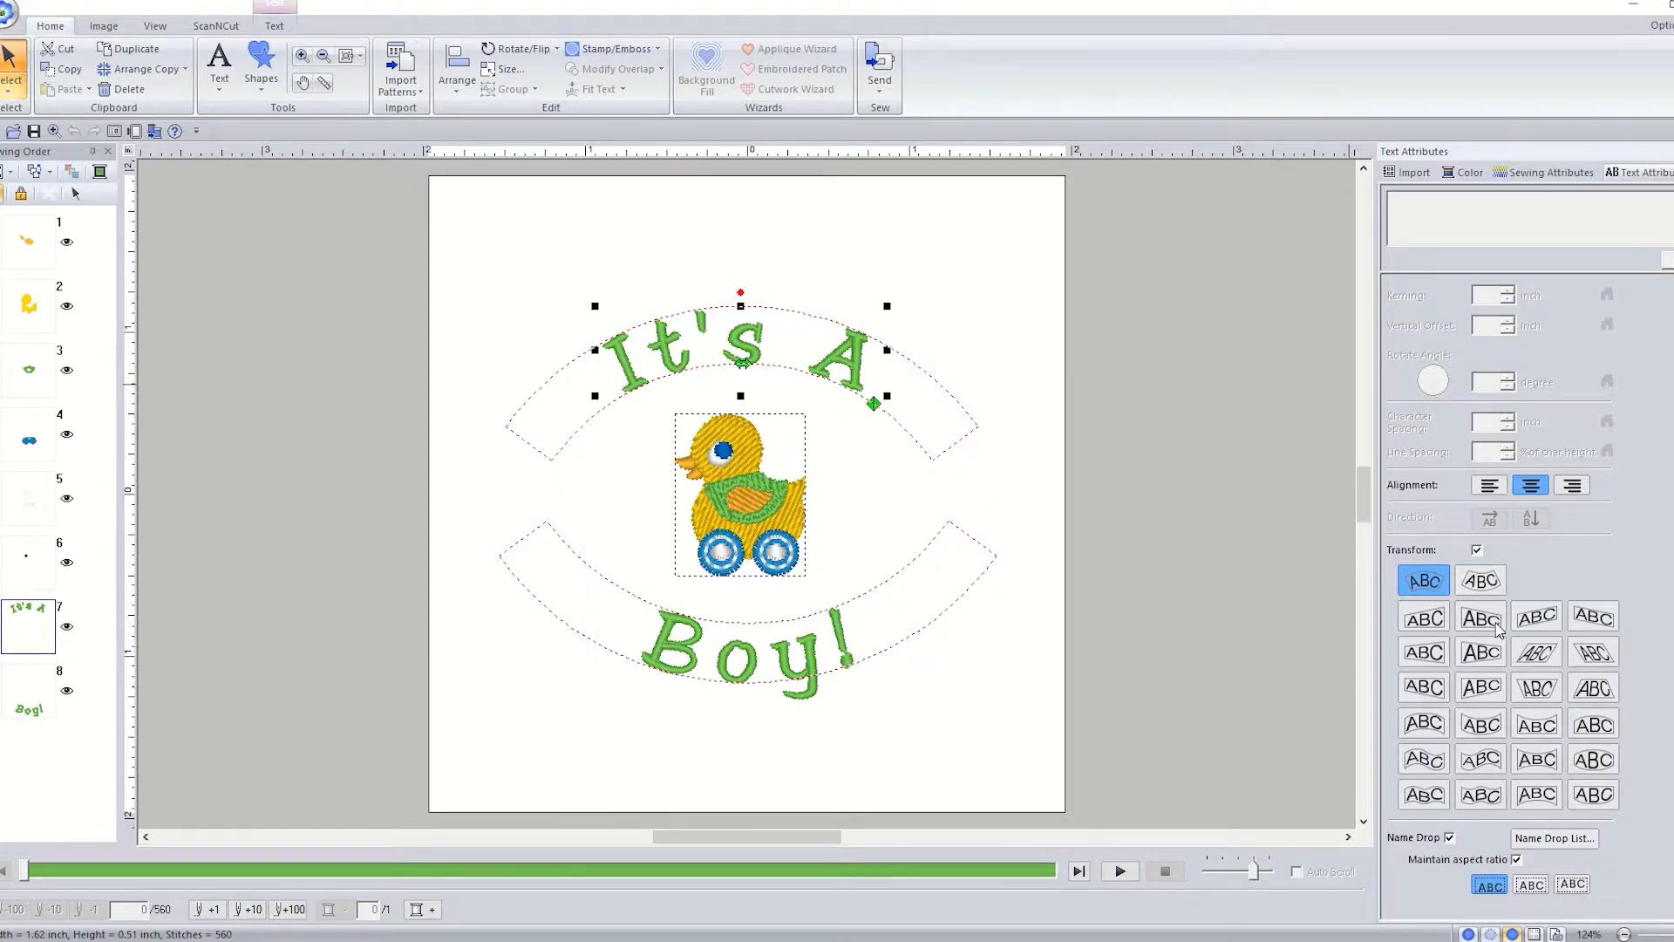
left_click(1480, 725)
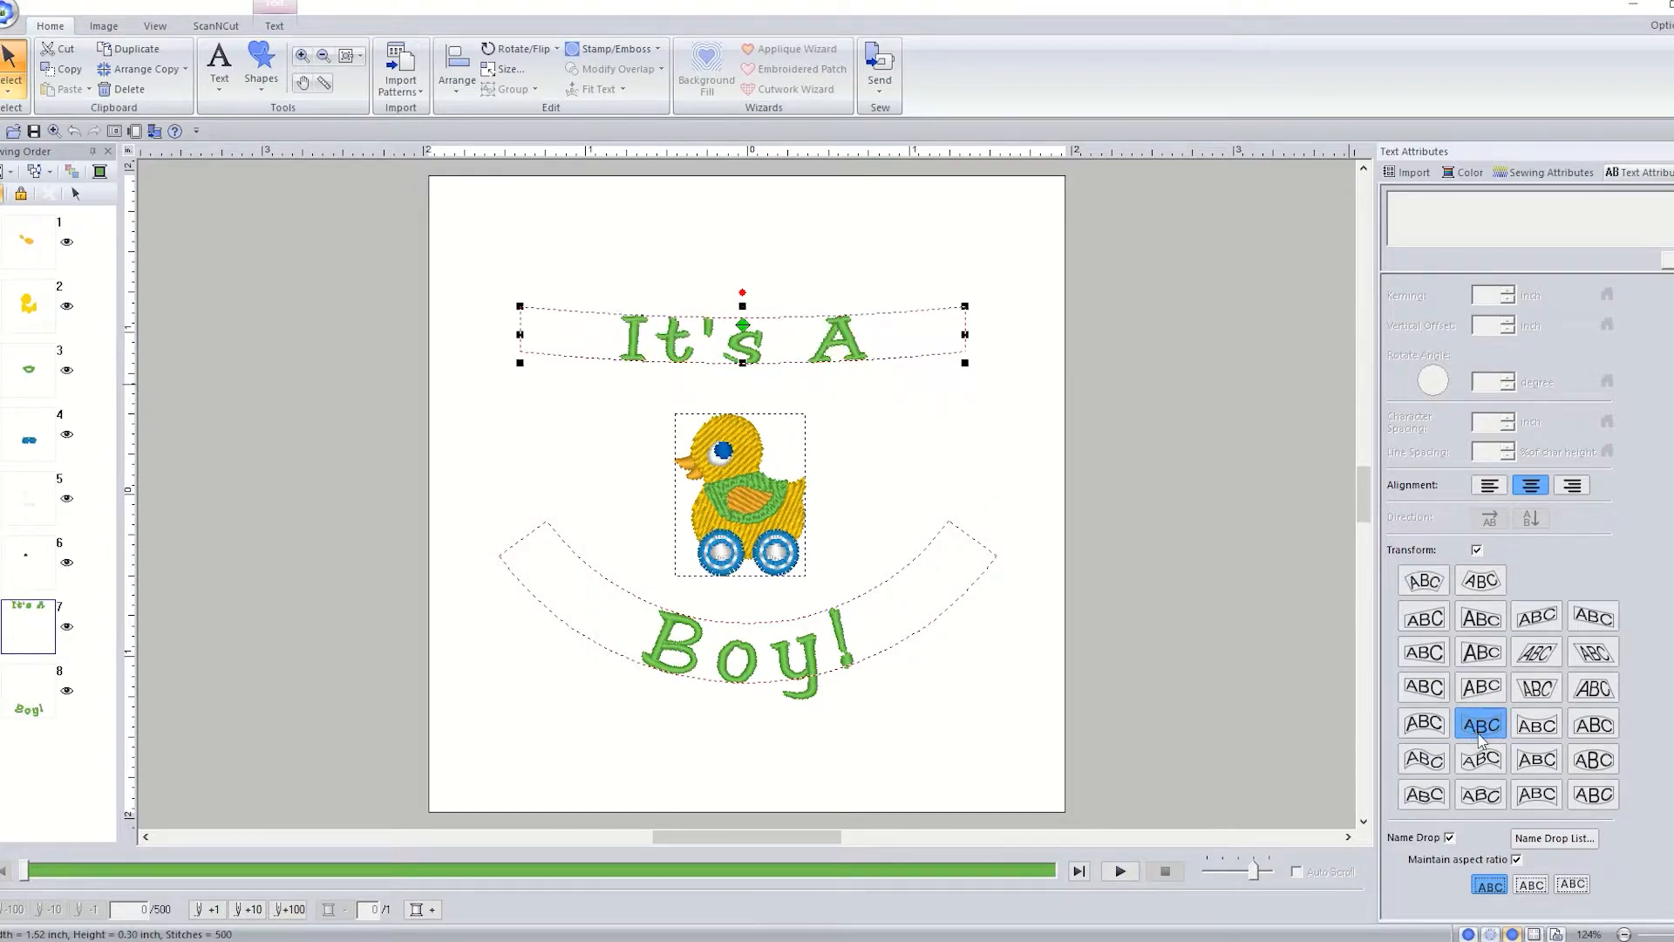
left_click(1422, 593)
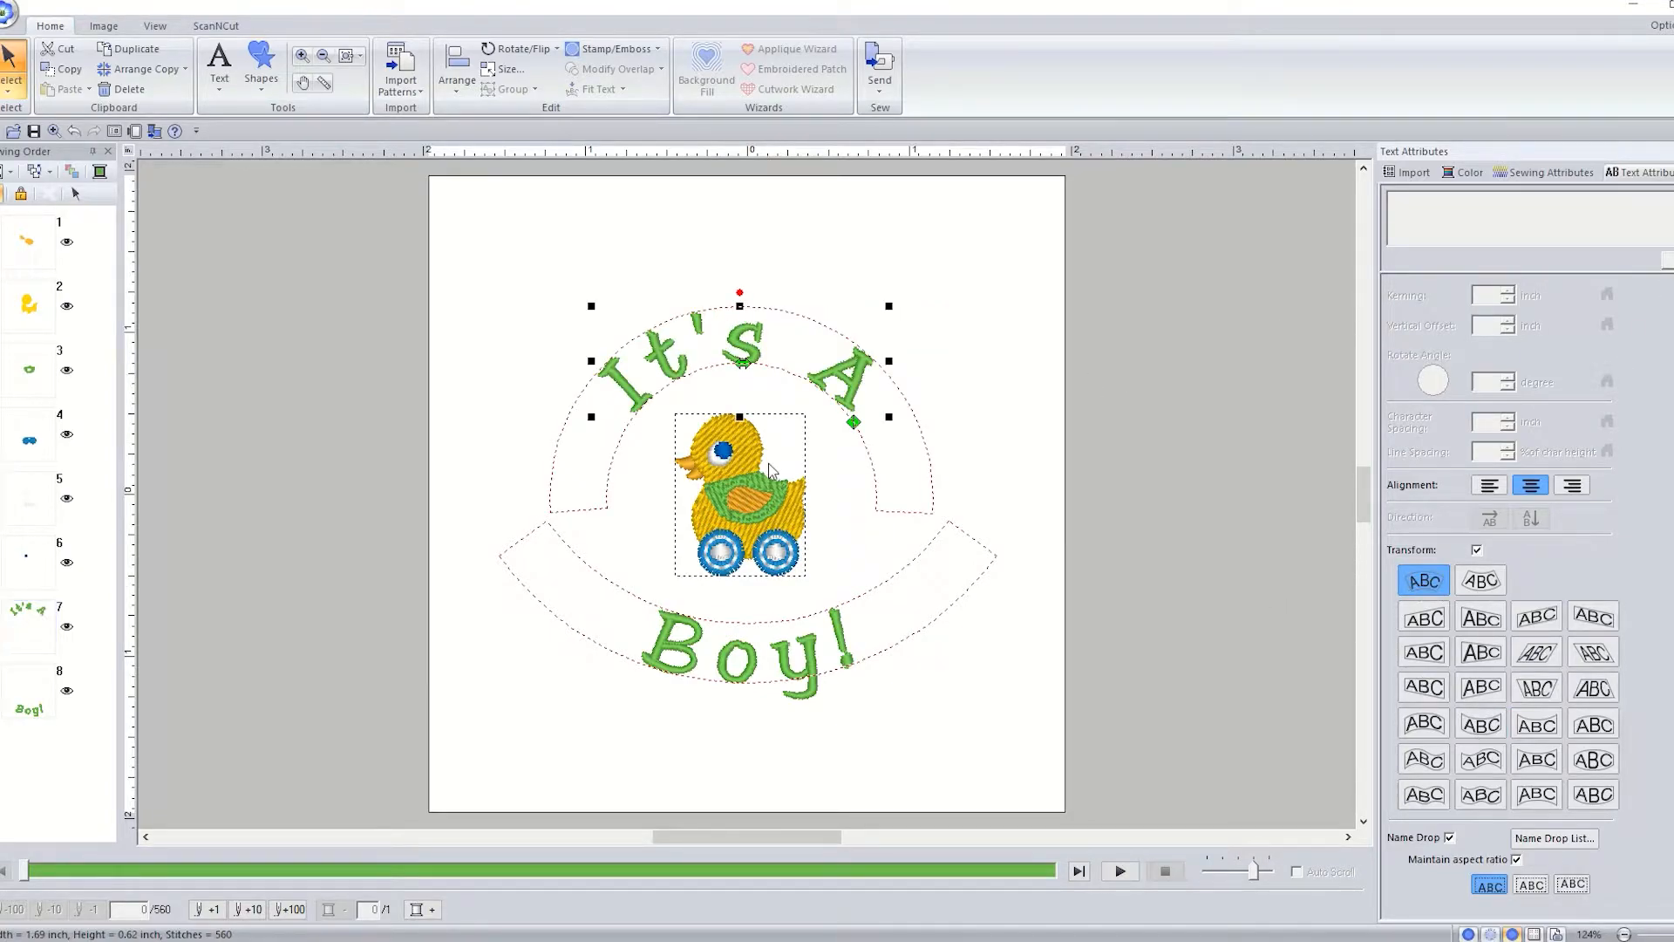
key("Escape")
- Recolor the small duck's green wing area with thread 405 BLUE from the Brother Embroidery chart
left_click(676, 472)
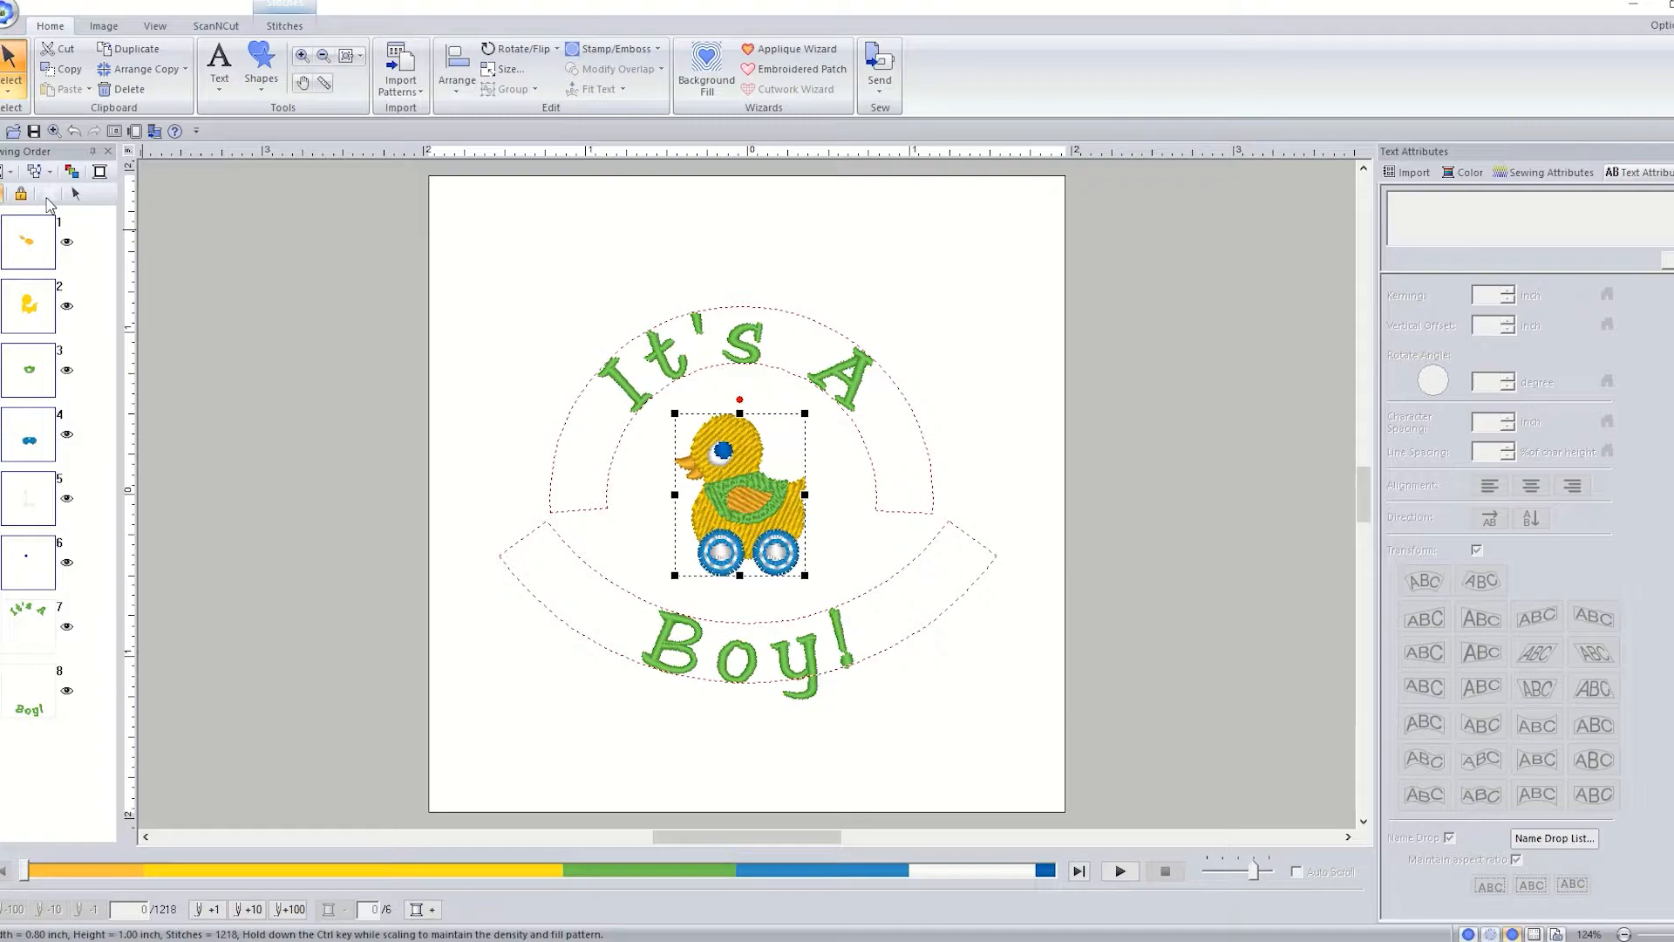
left_click(35, 269)
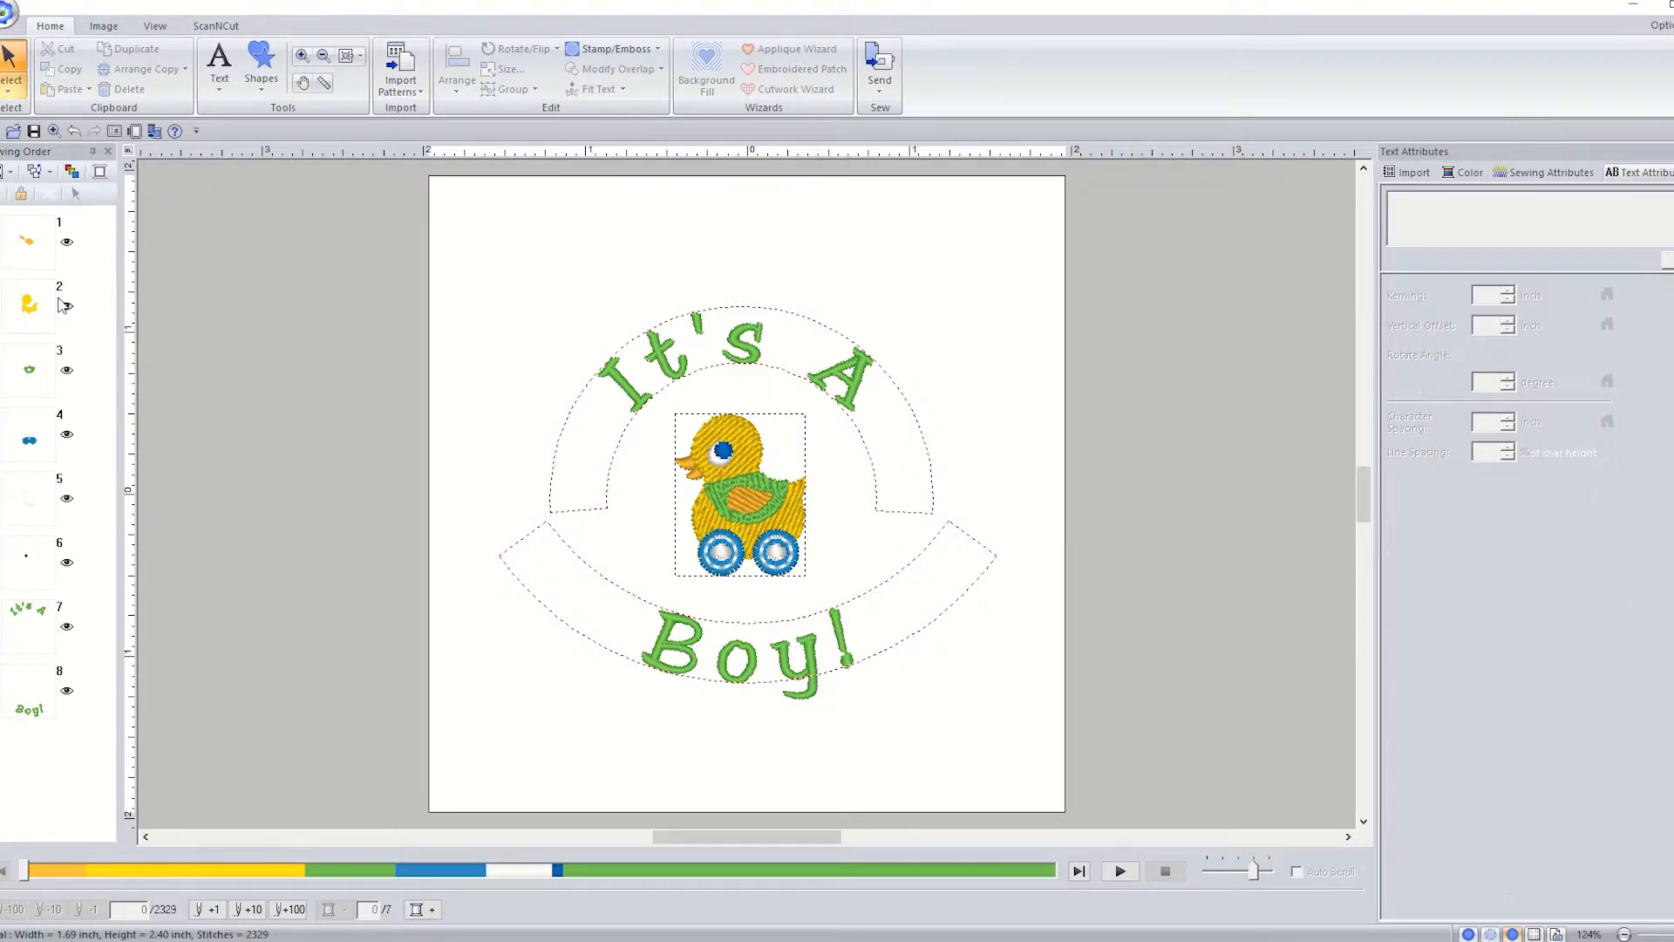
left_click(54, 357)
left_click(109, 69)
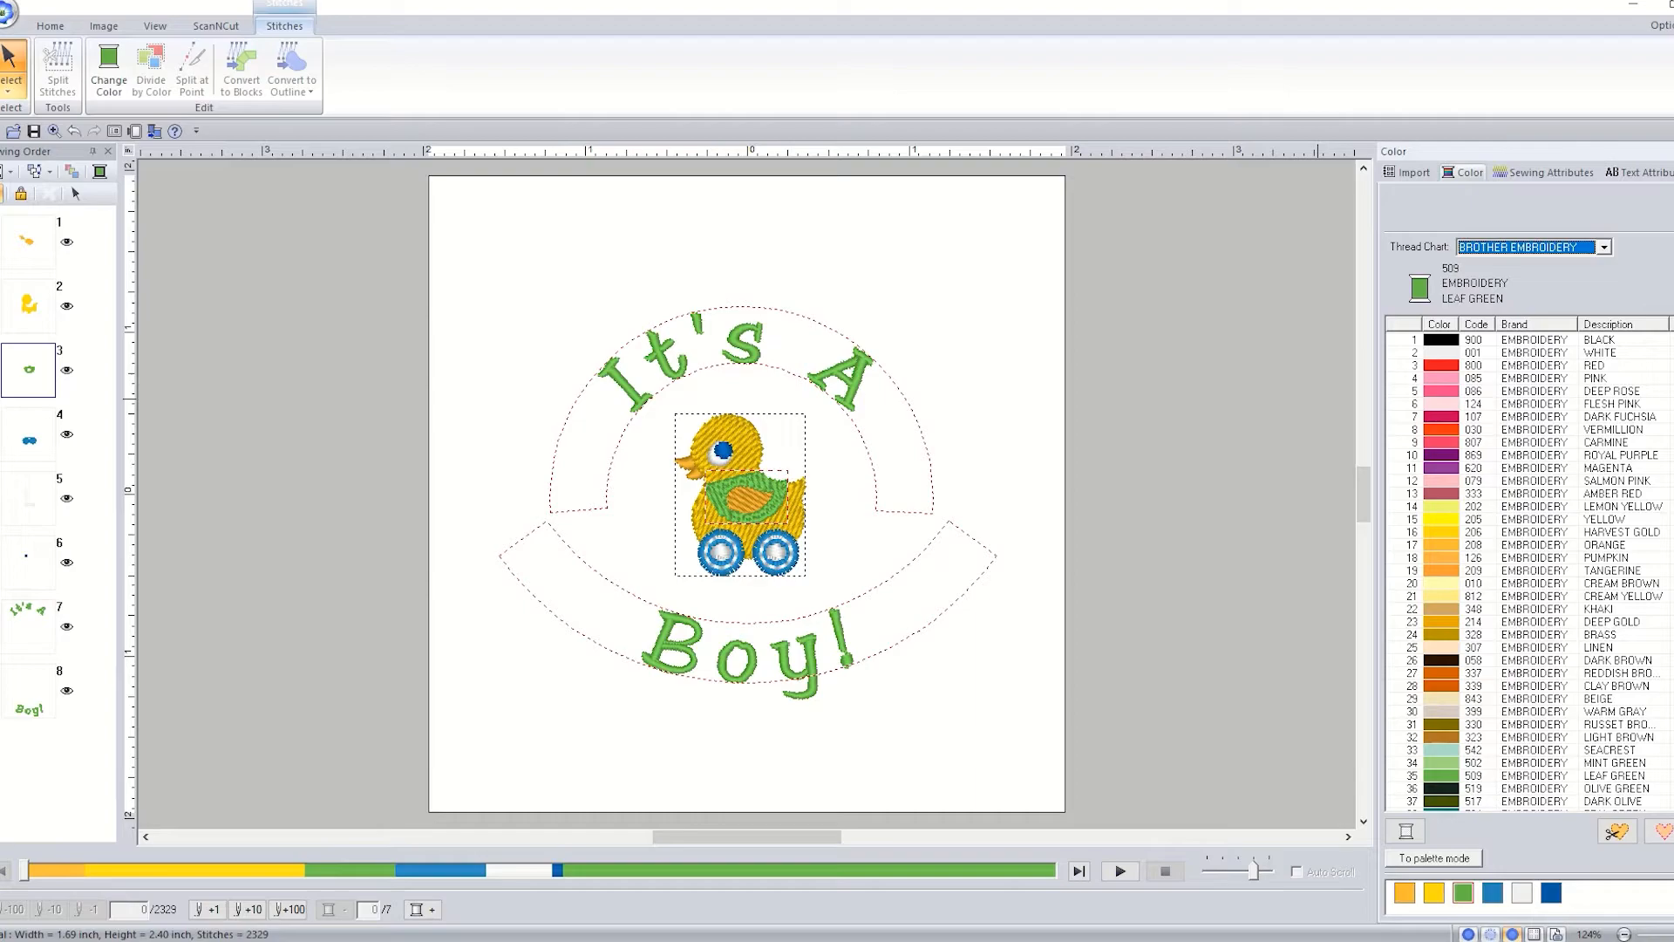
scroll(1648, 626, "down", 8)
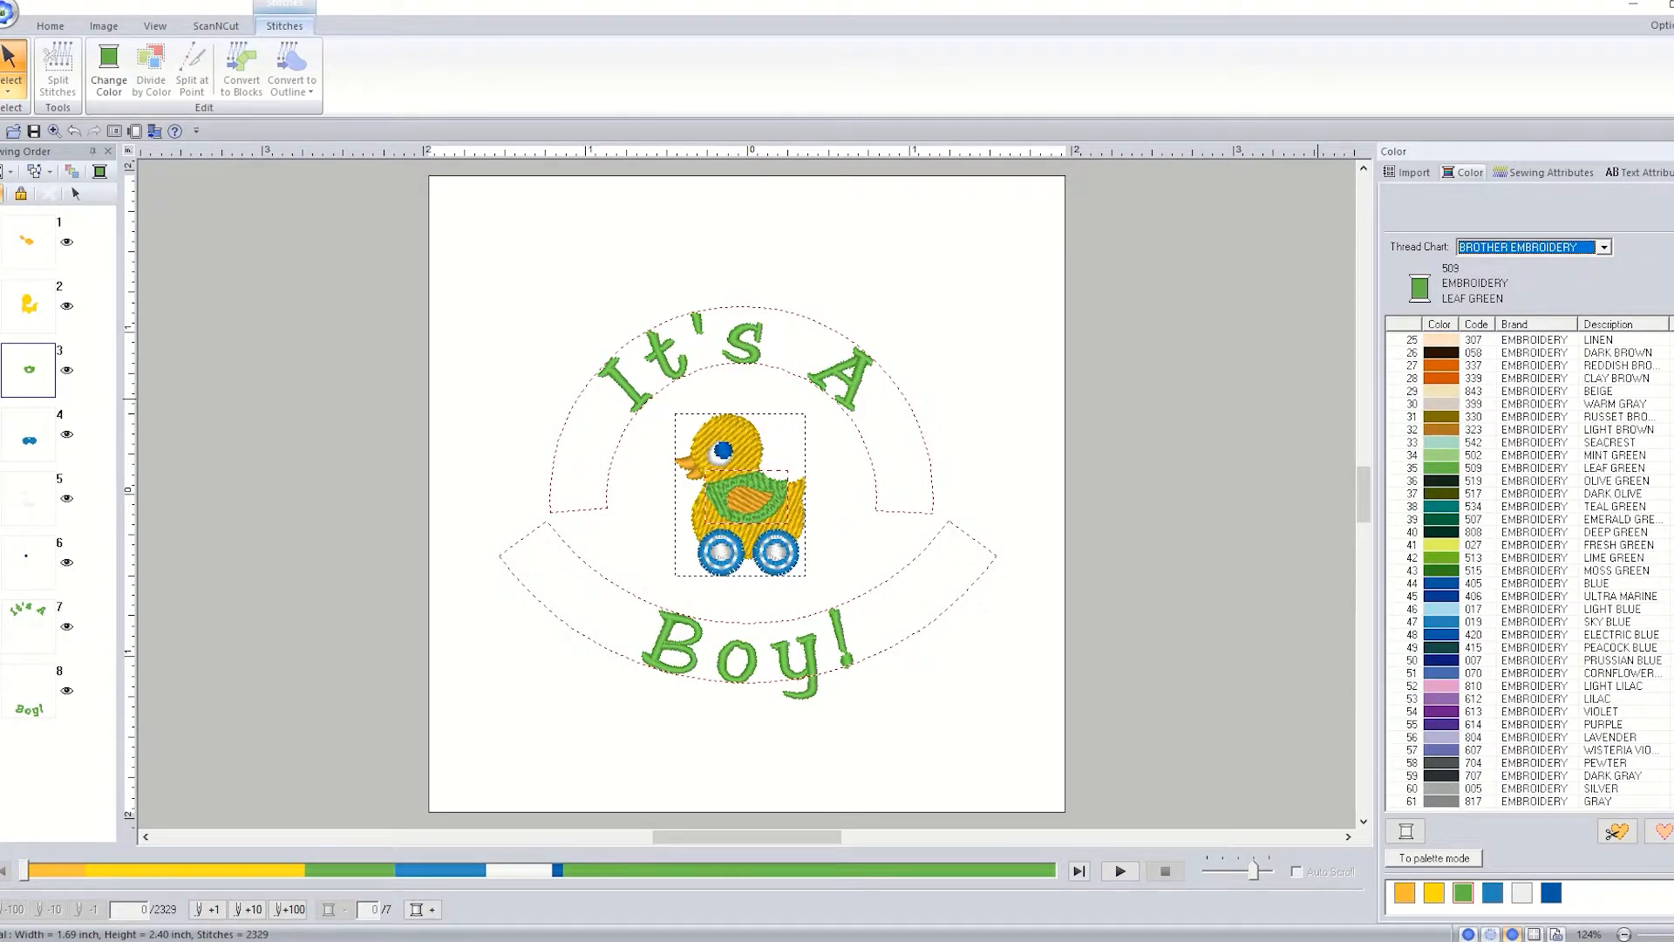
left_click(1443, 584)
left_click(1205, 470)
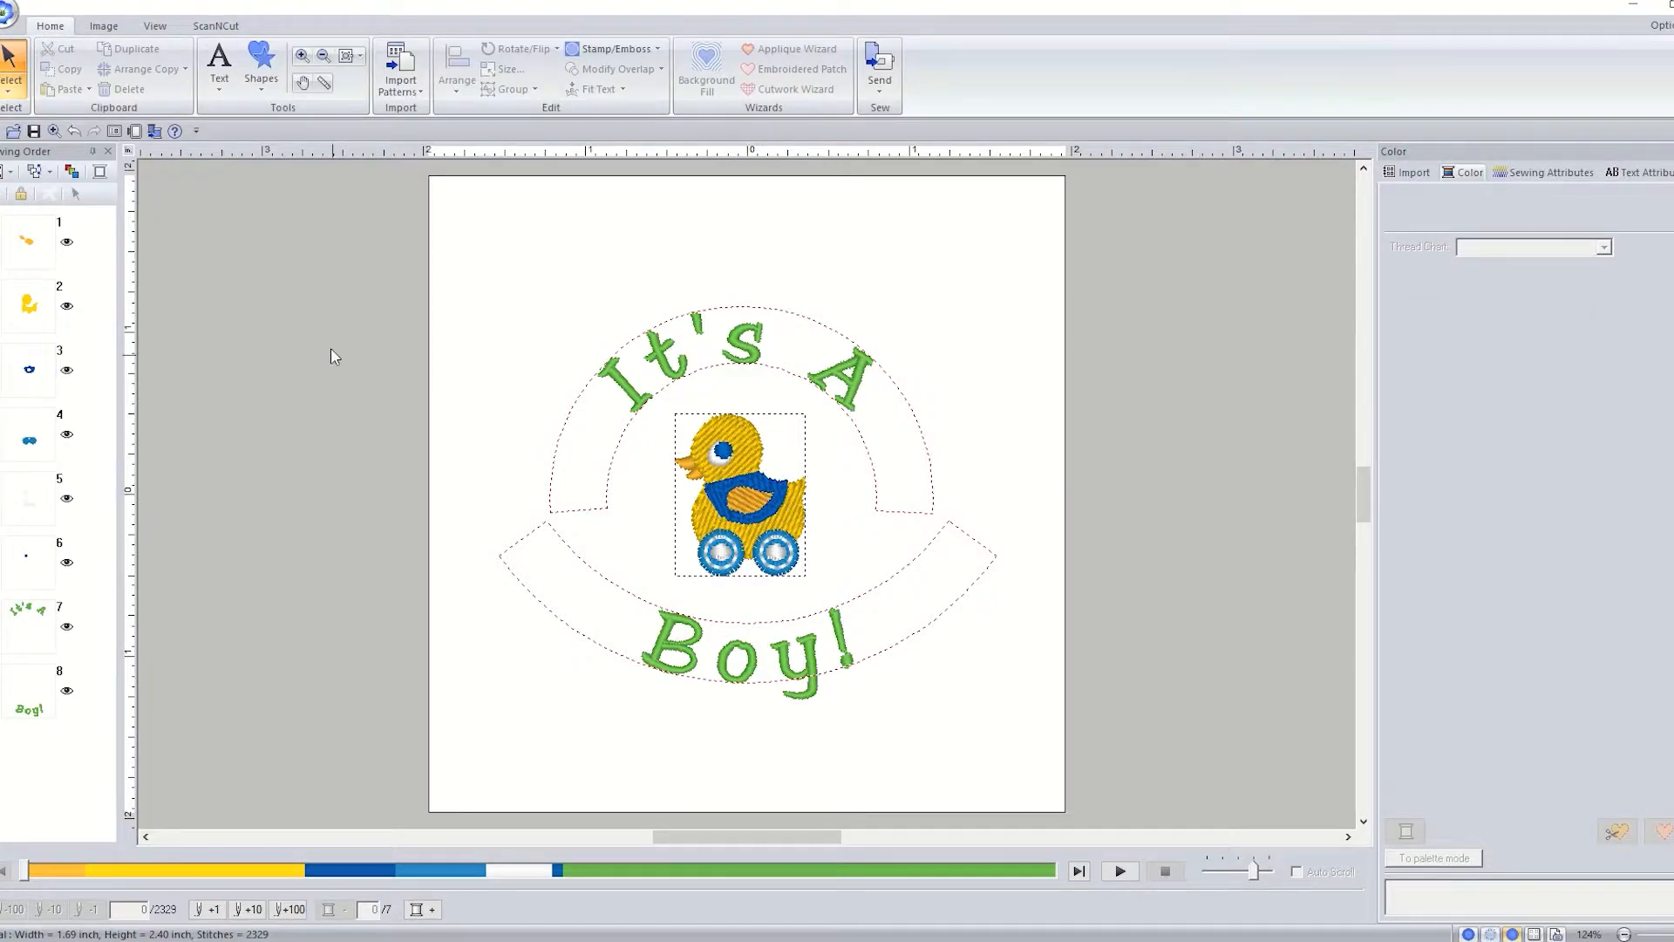
- Draw a duck shape about 4.39 × 3.83 inches and center it on the page over the design
left_click_drag(381, 271, 330, 135)
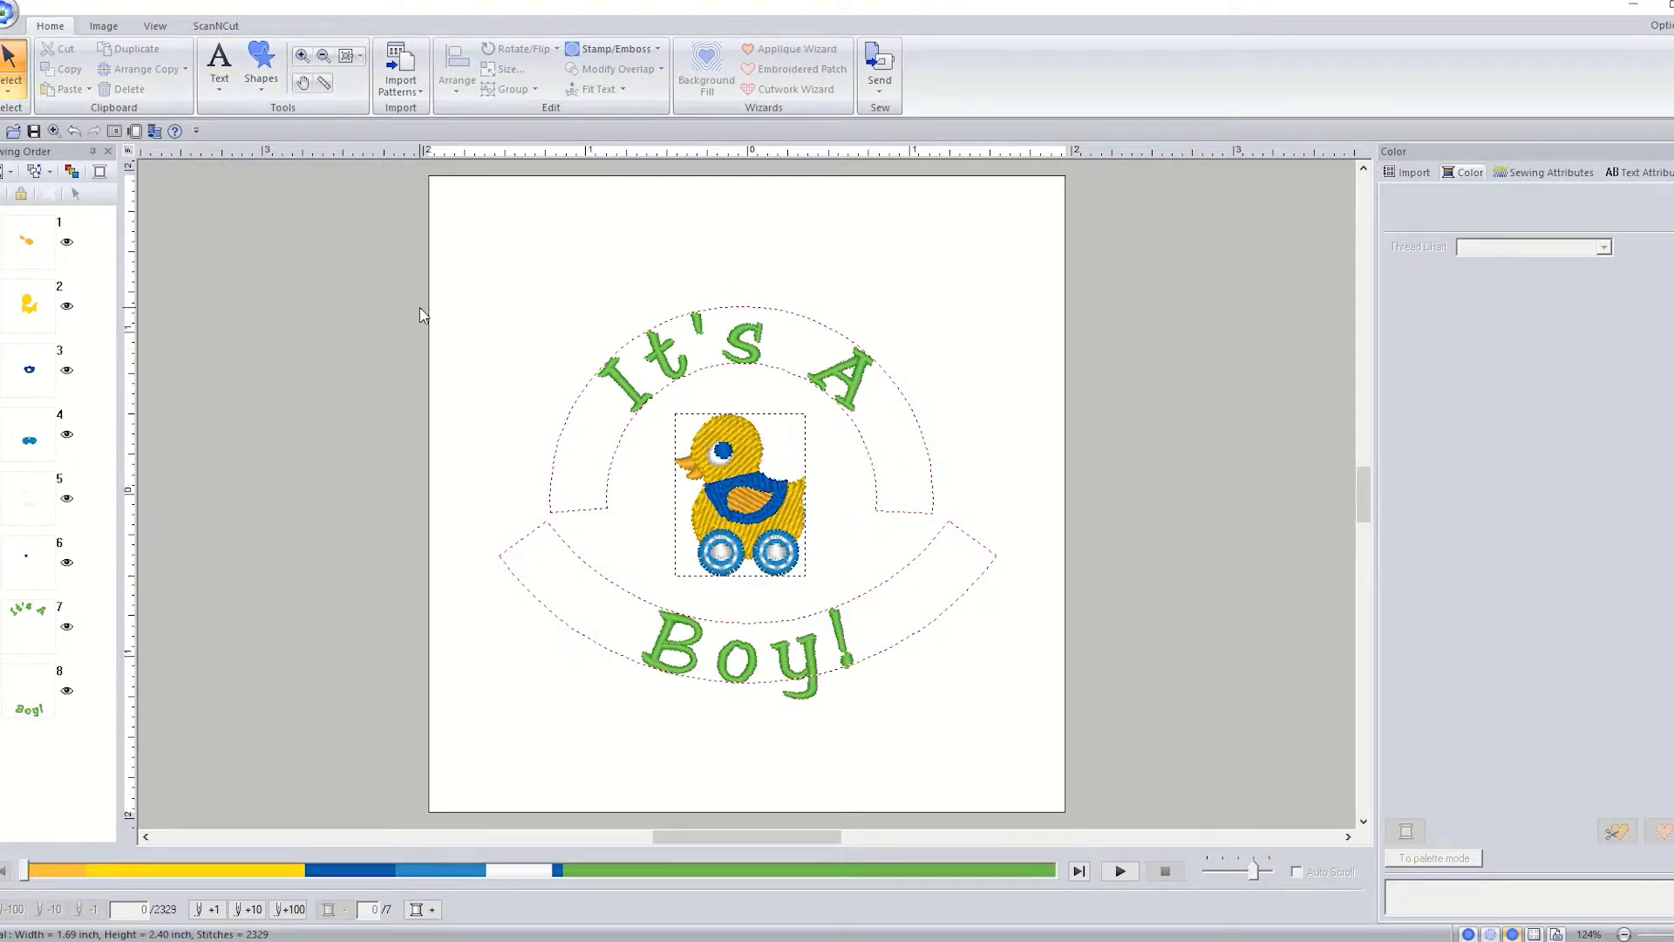
left_click(266, 81)
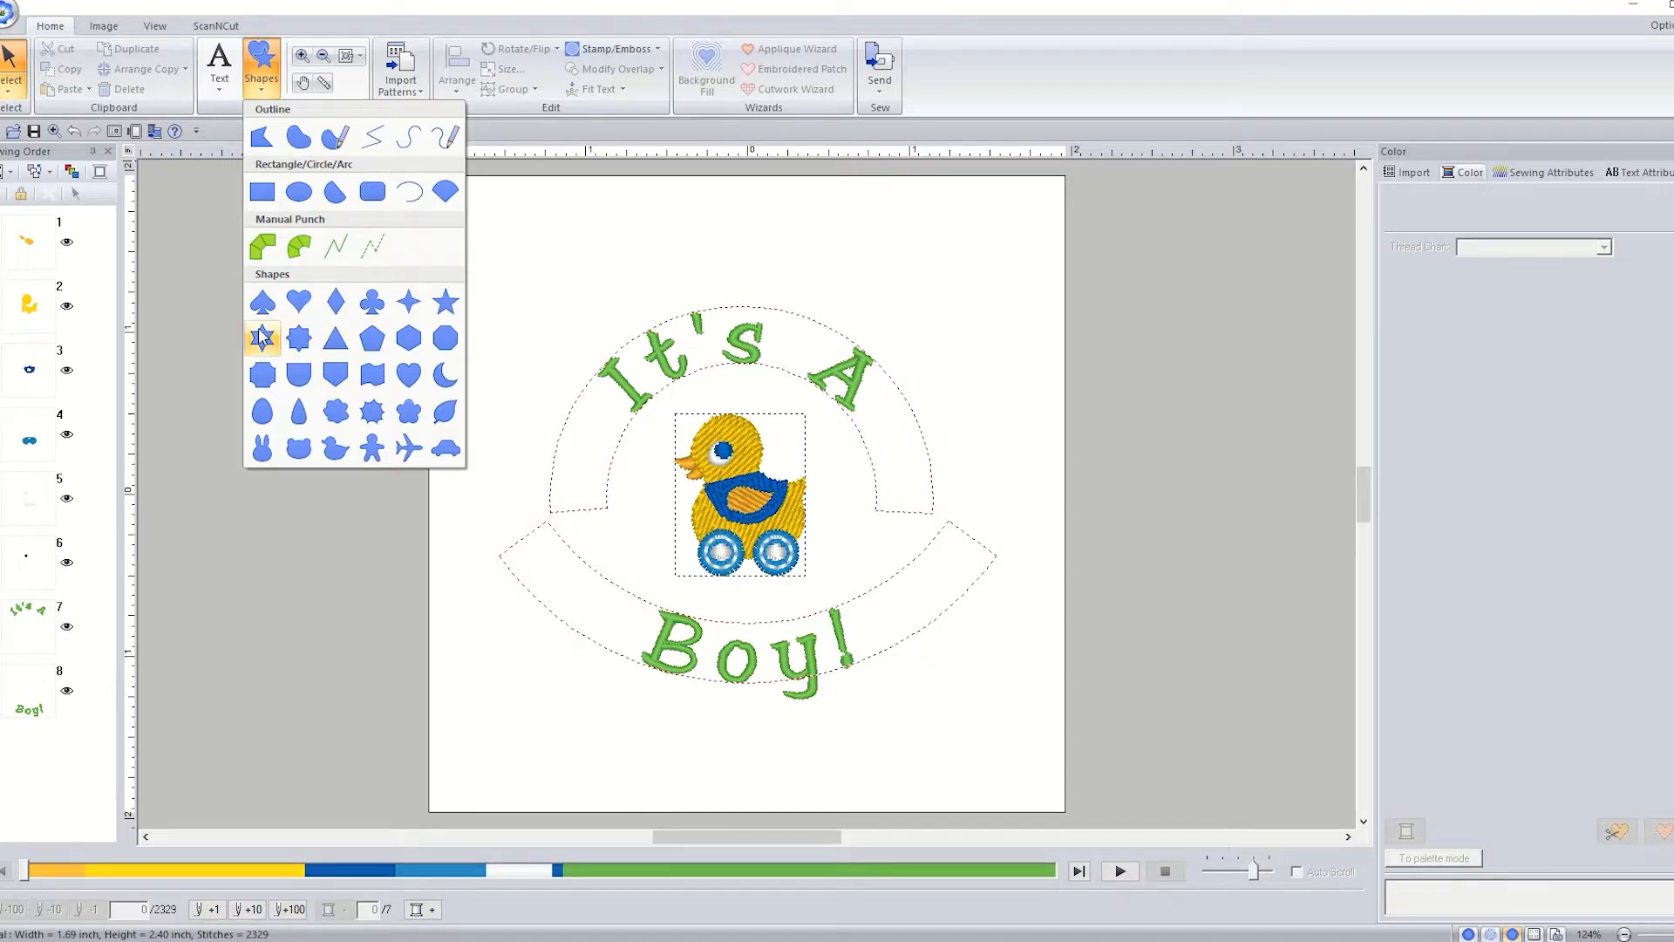
left_click(336, 449)
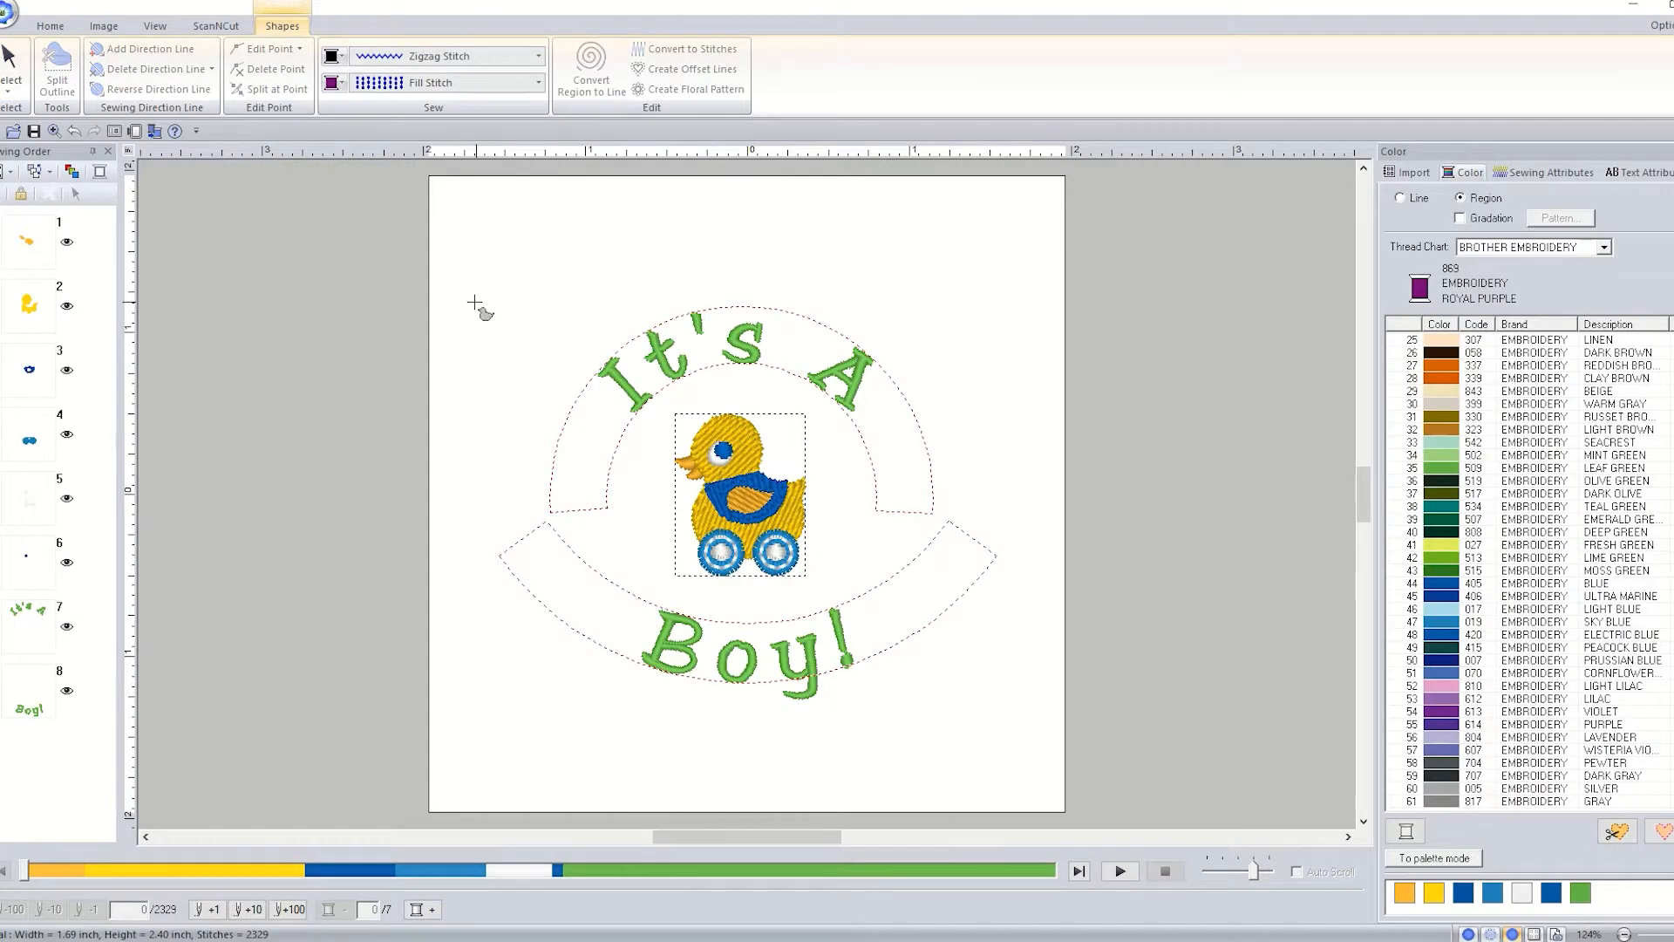
left_click_drag(479, 269, 1172, 872)
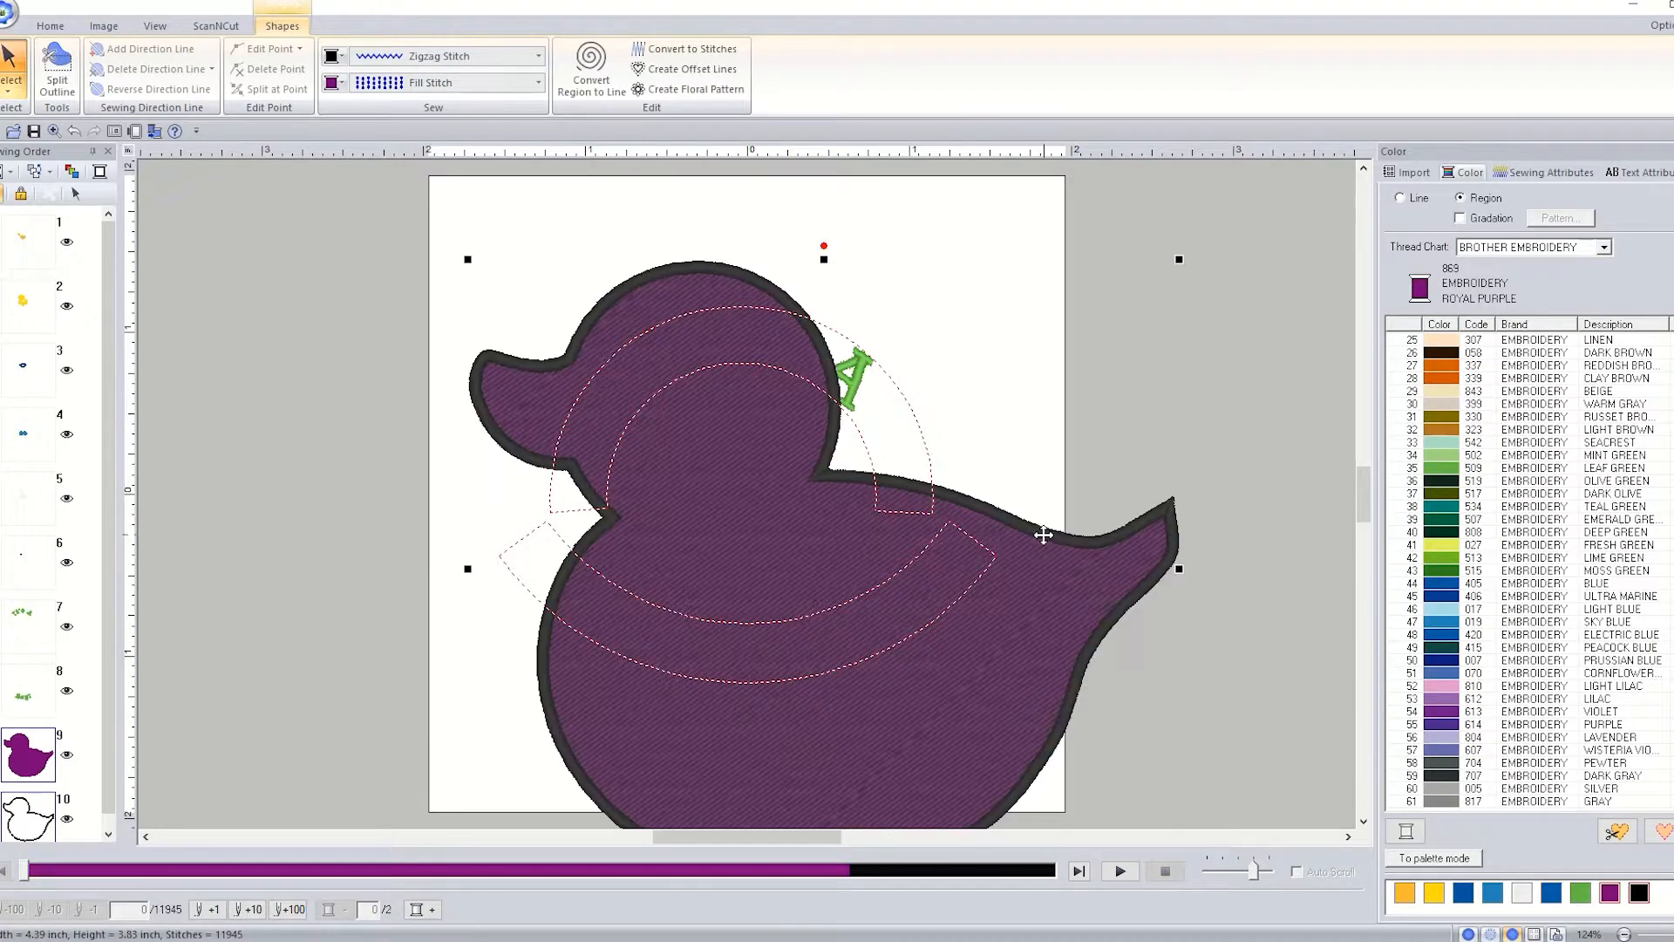
left_click_drag(944, 662, 862, 568)
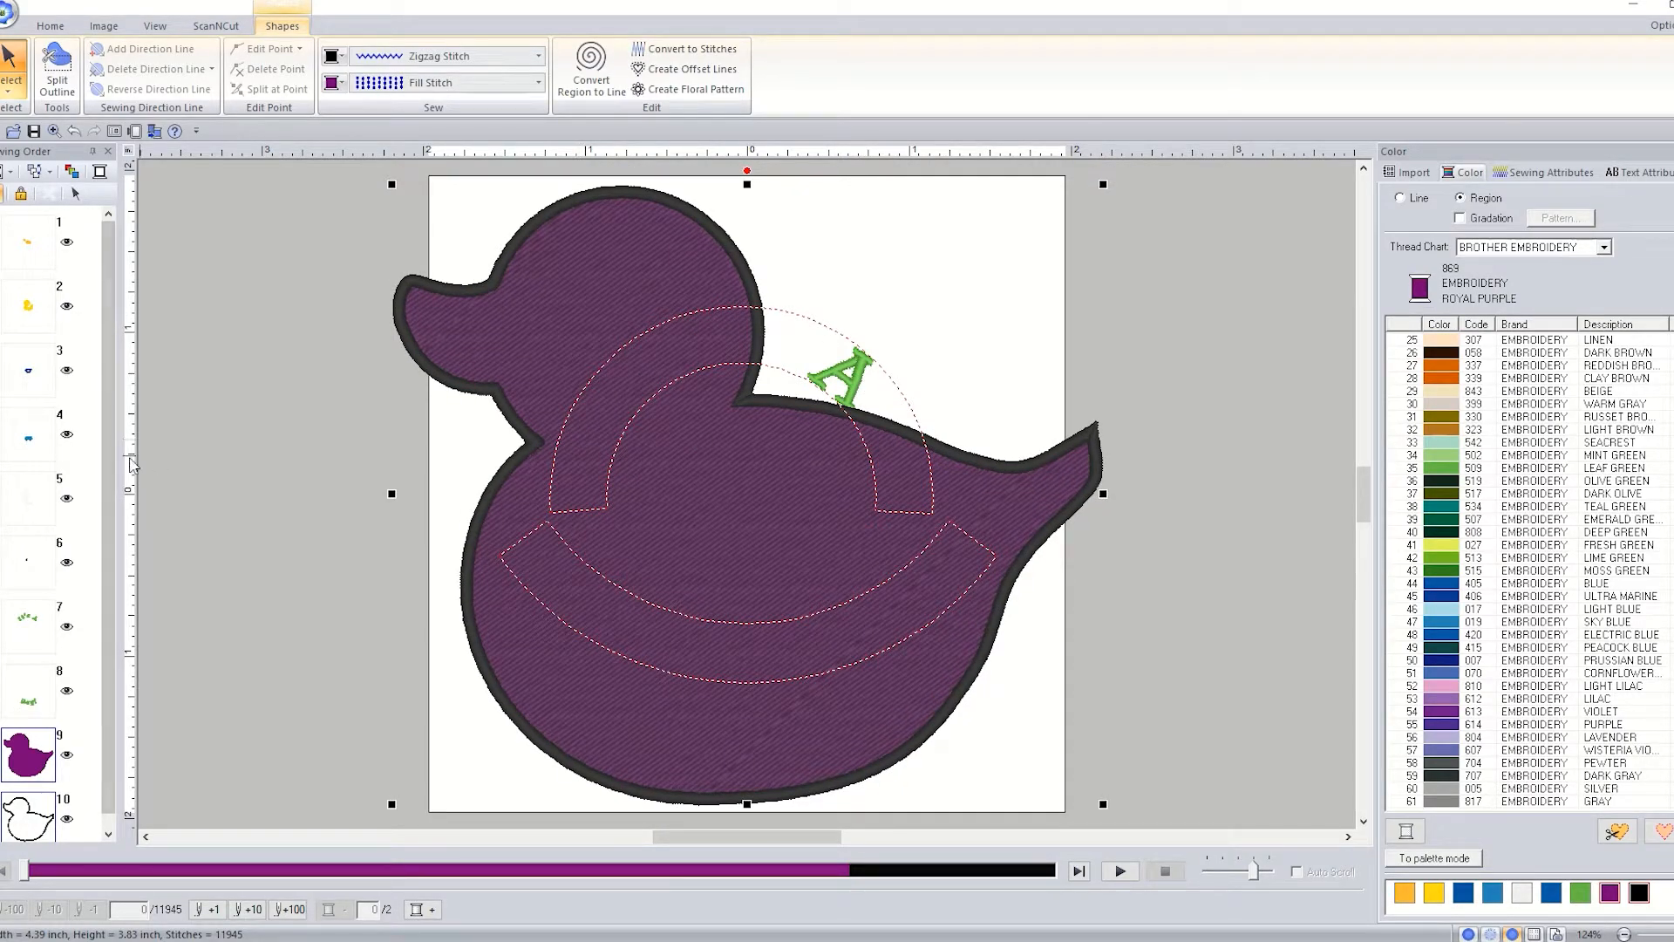
- Move the large duck's fill and outline to the start of the sewing order, behind the lettering and small duck
scroll(98, 659, "down", 1)
left_click_drag(35, 746, 35, 201)
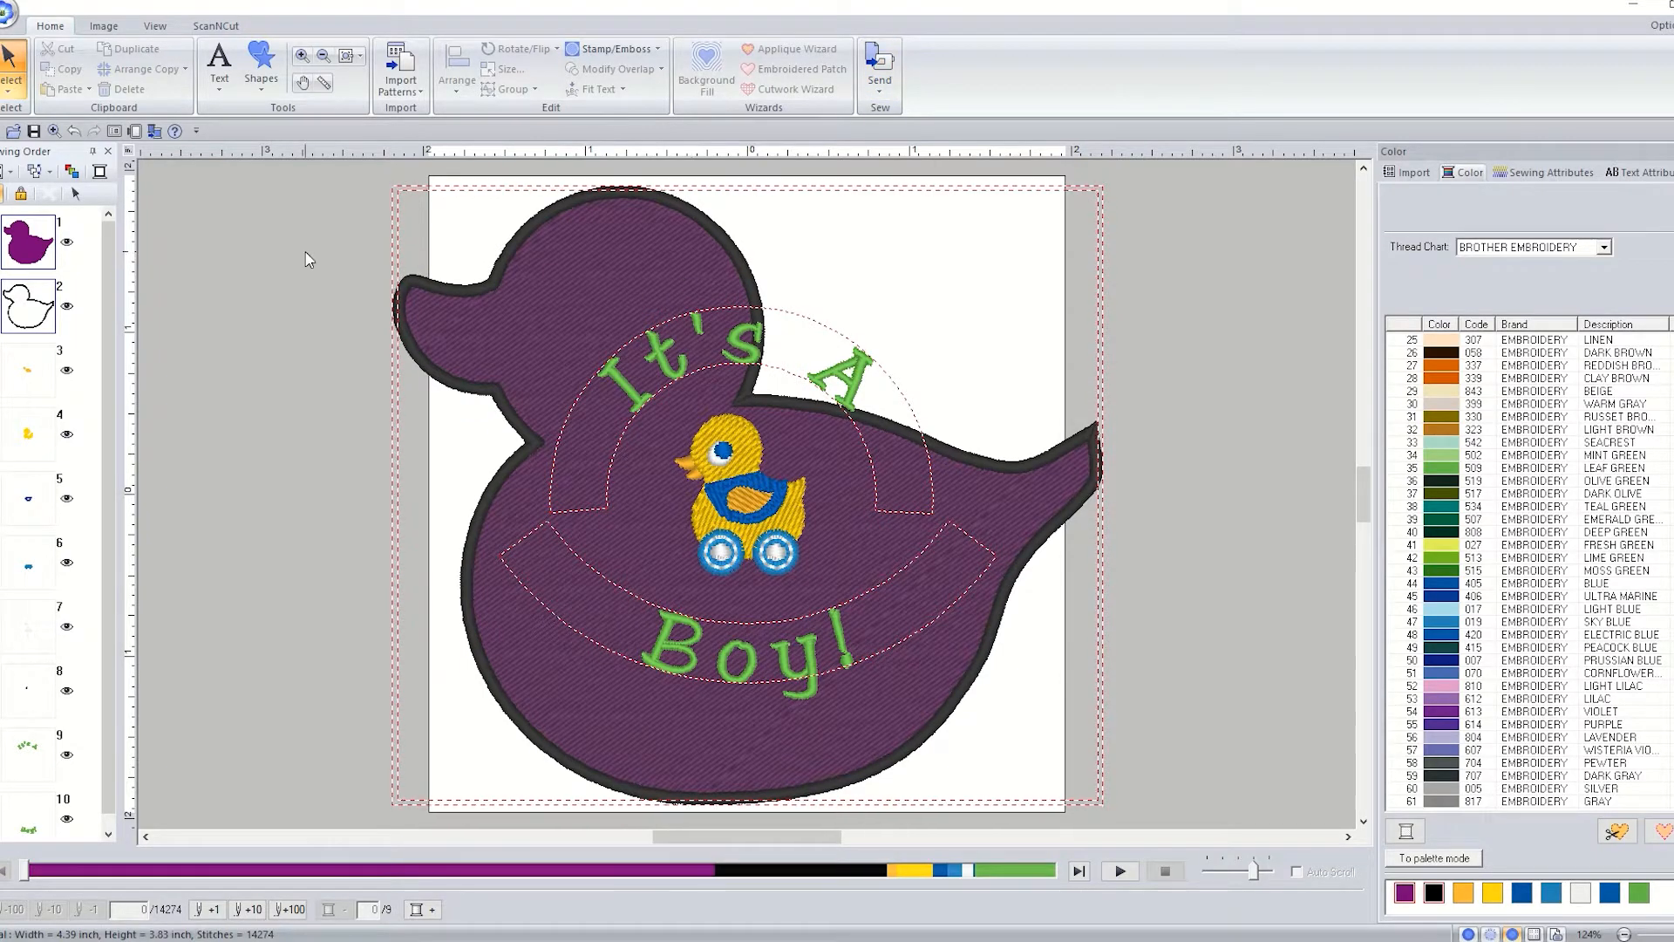
left_click(217, 259)
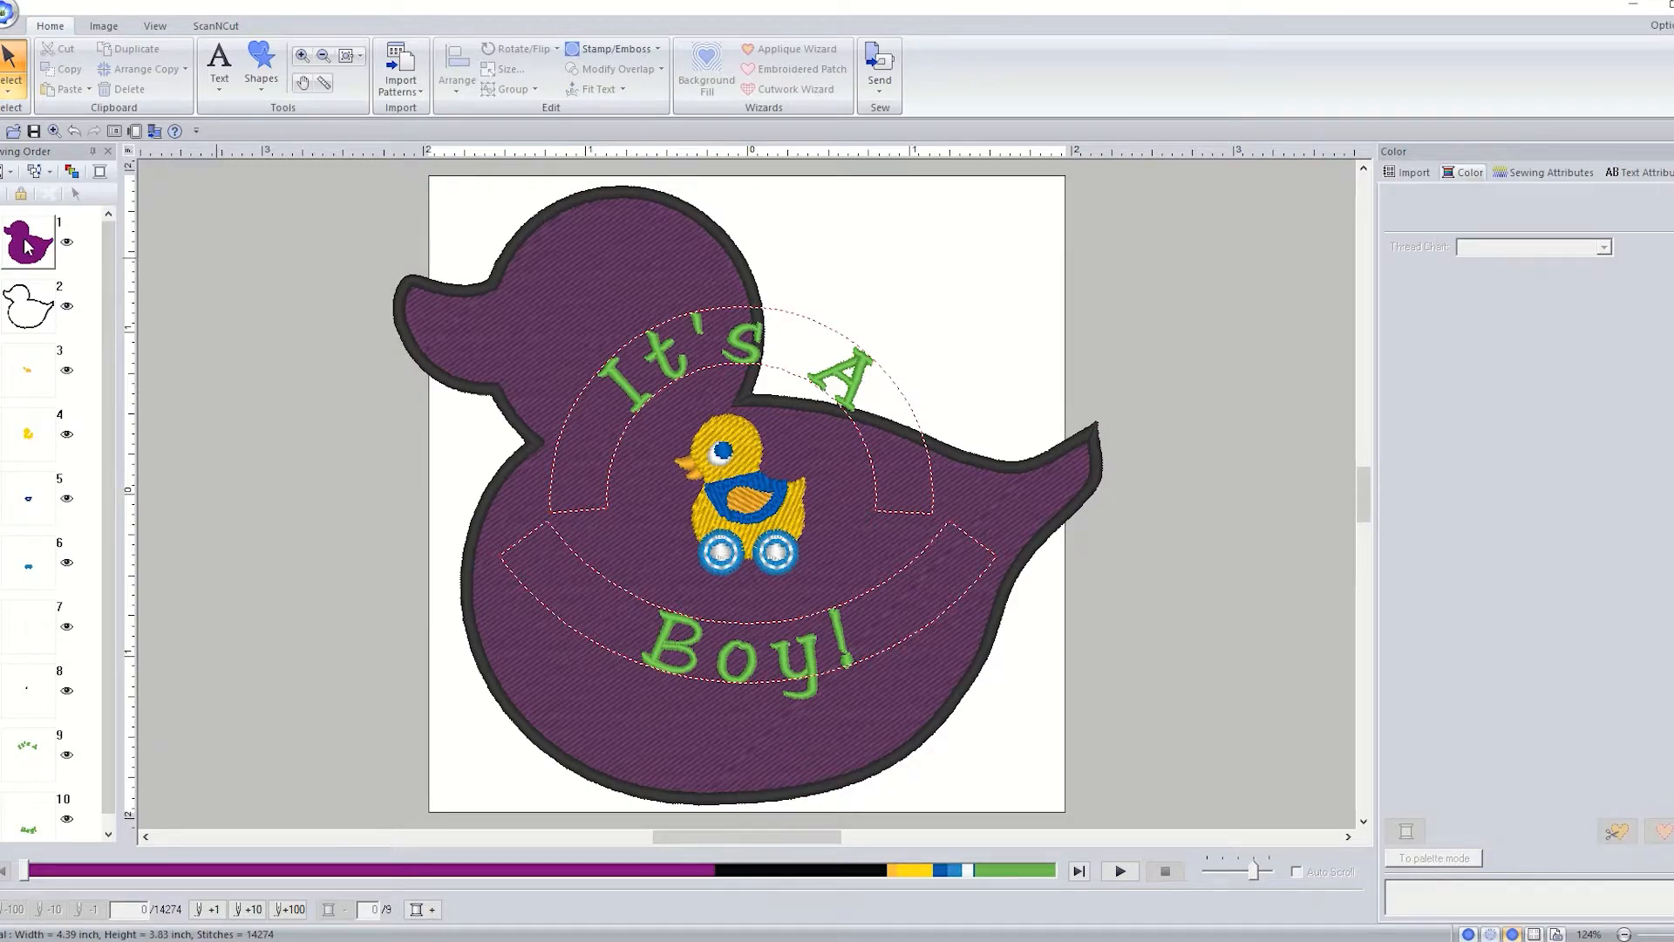
- Set the large duck's region to Not Sewn, keeping only its zigzag outline
left_click(26, 247)
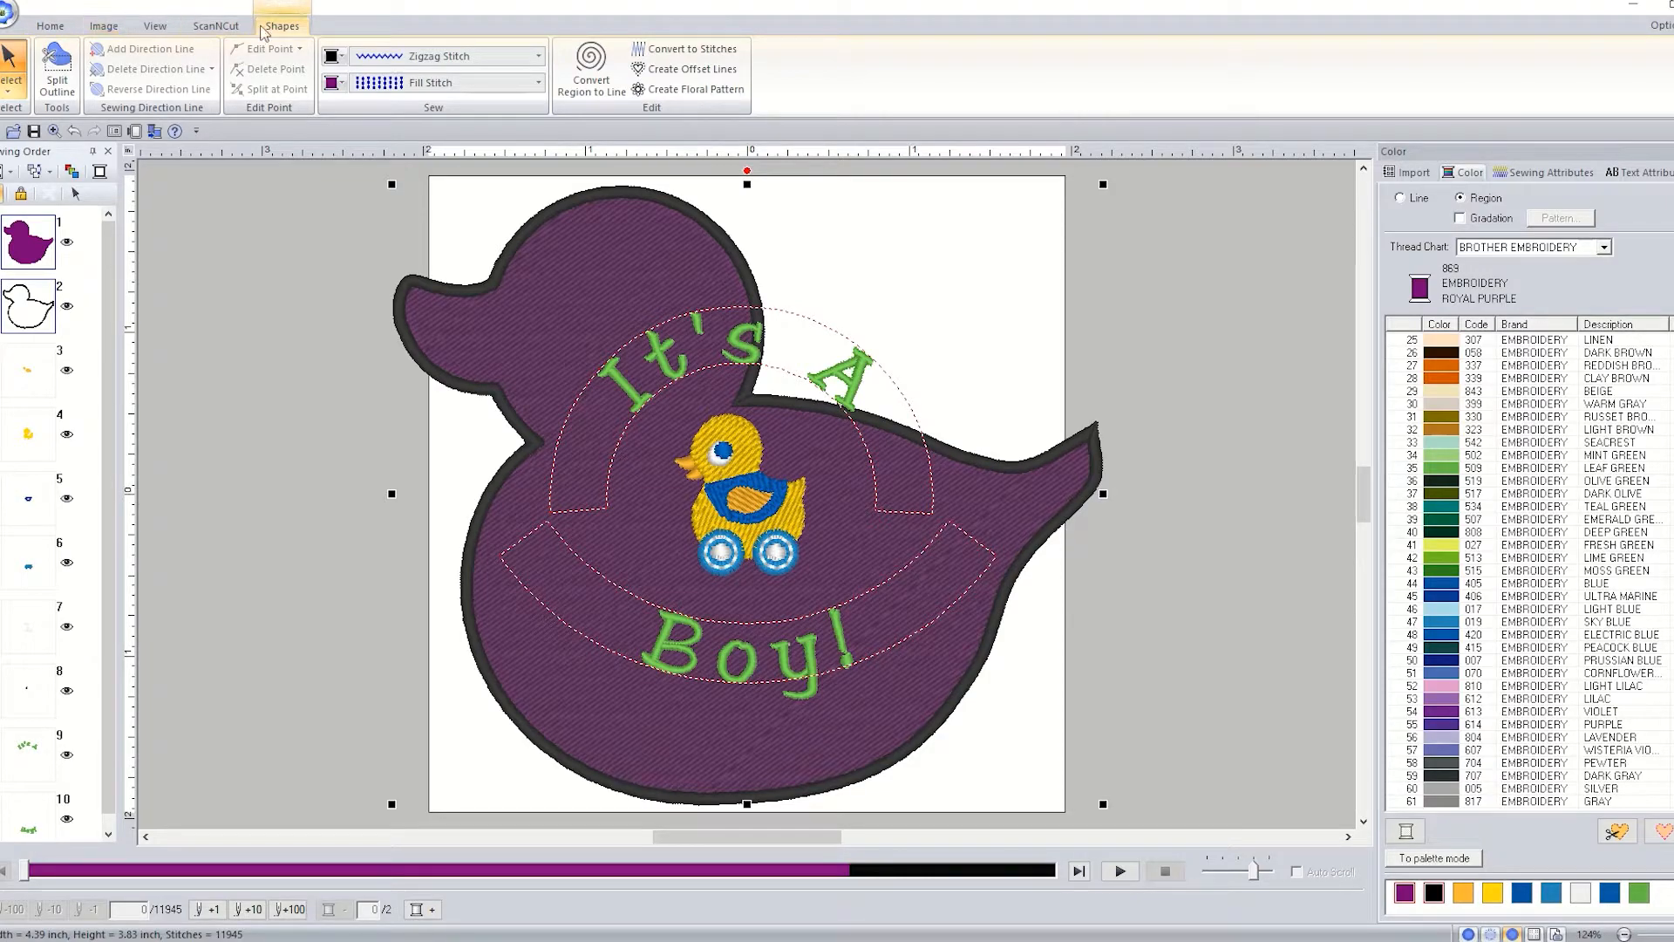
left_click(449, 84)
left_click(449, 106)
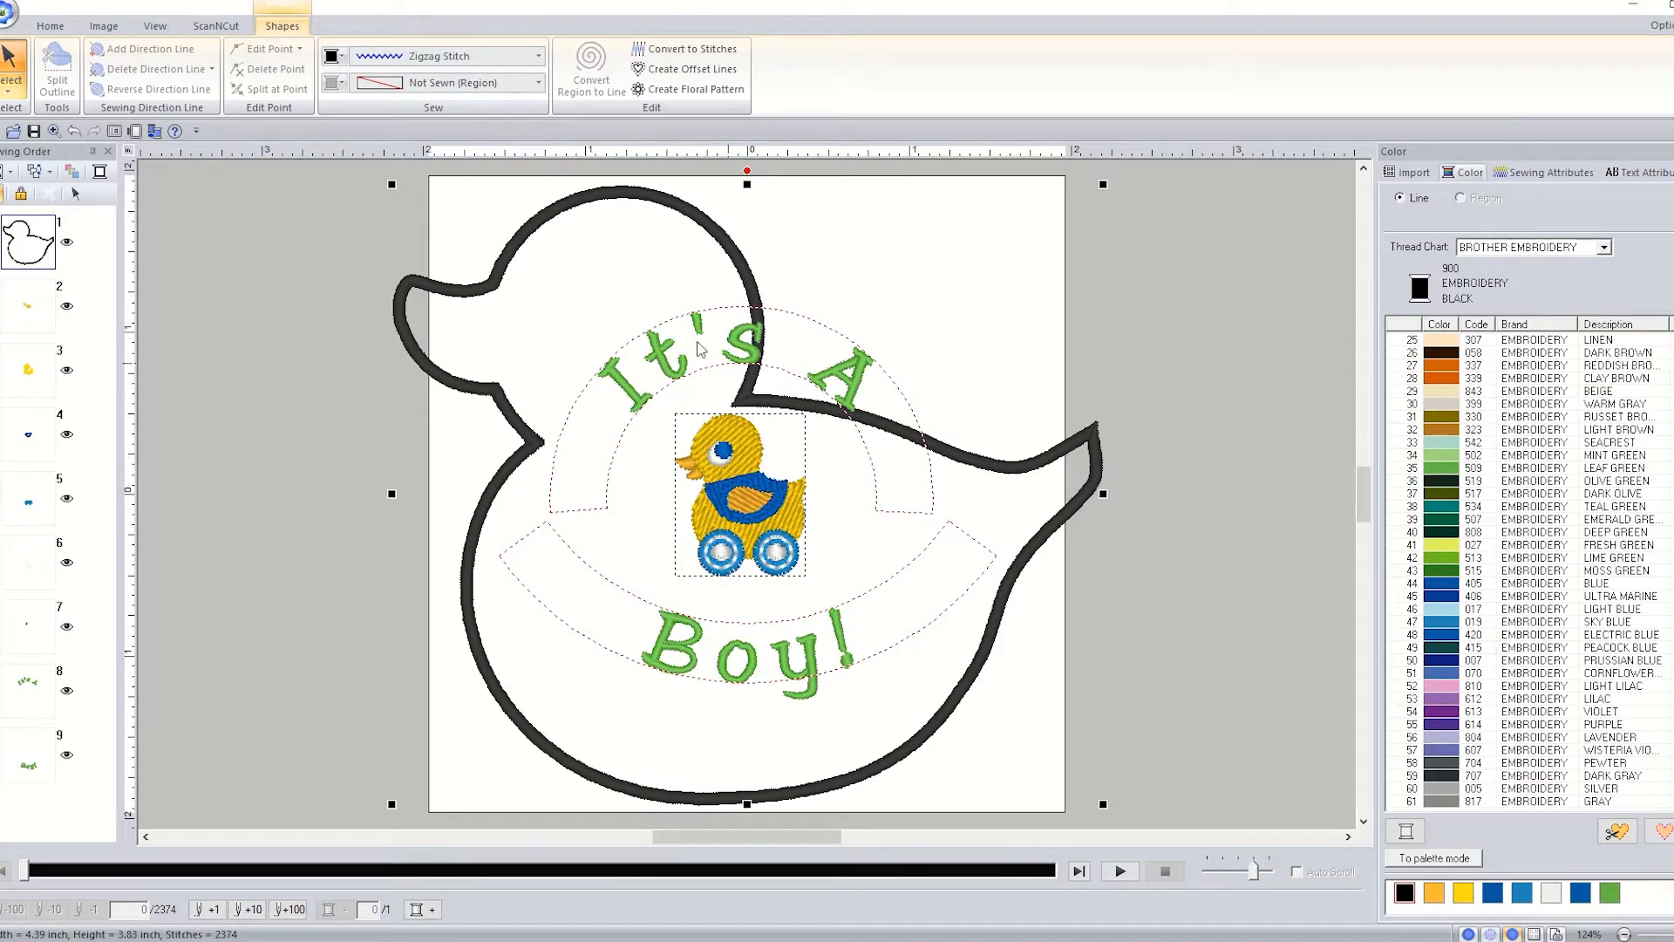
left_click(601, 327)
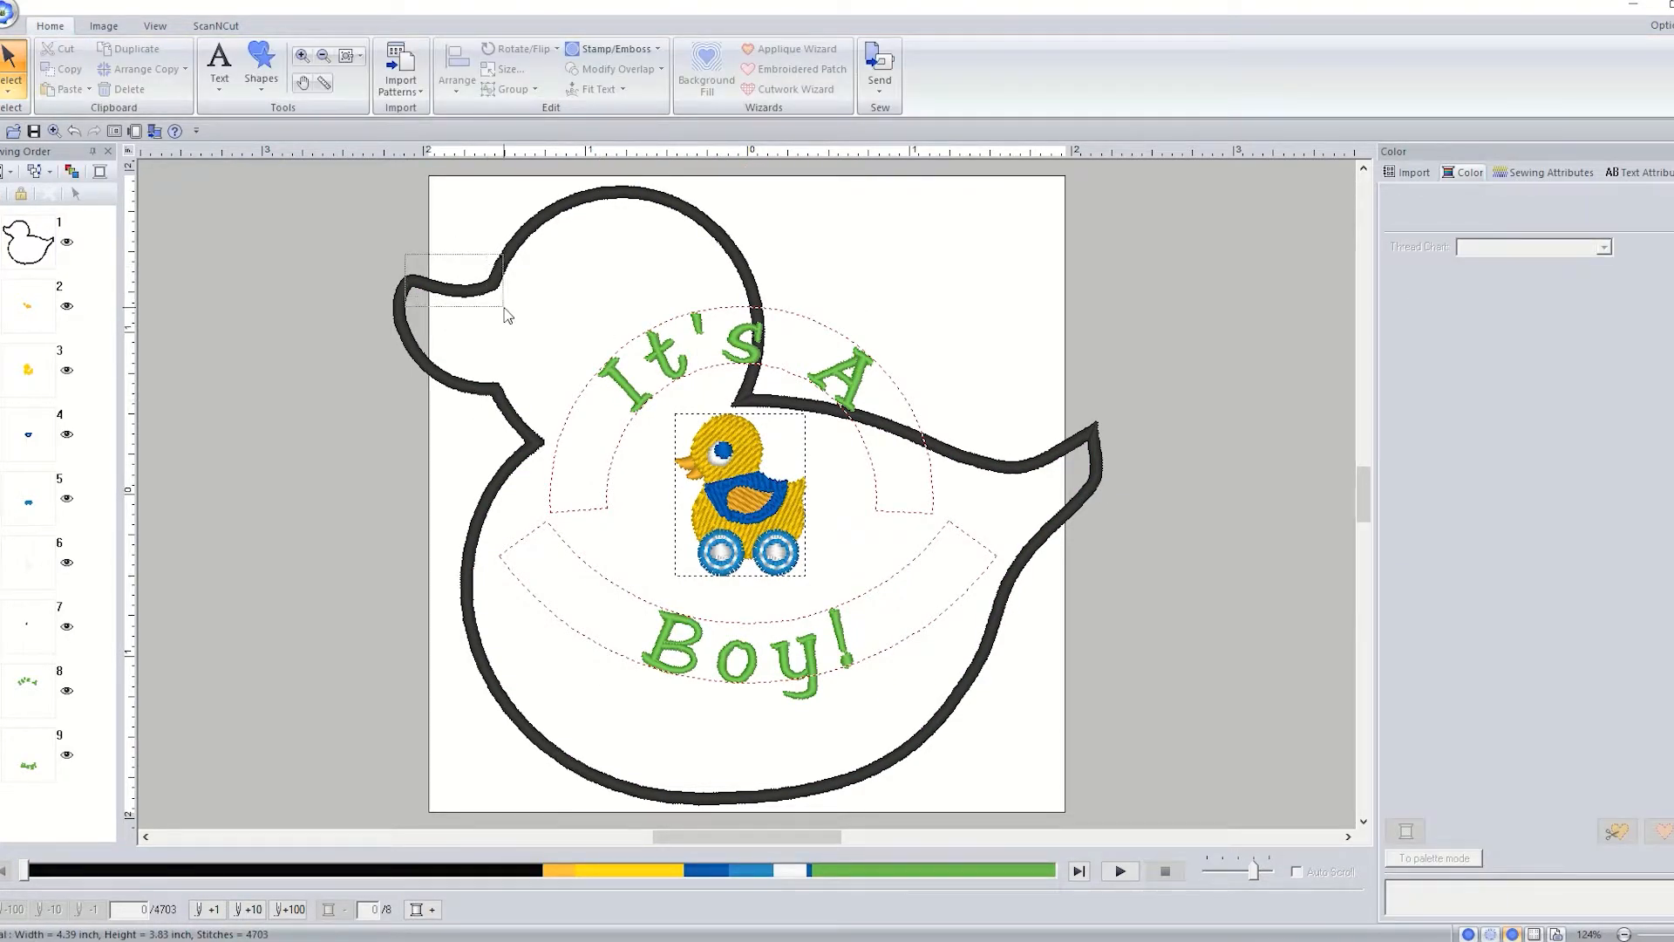
- Scale the large duck outline down to about 4.00 × 3.49 inches
left_click(503, 306)
left_click_drag(389, 807, 456, 749)
left_click(905, 687)
left_click(896, 656)
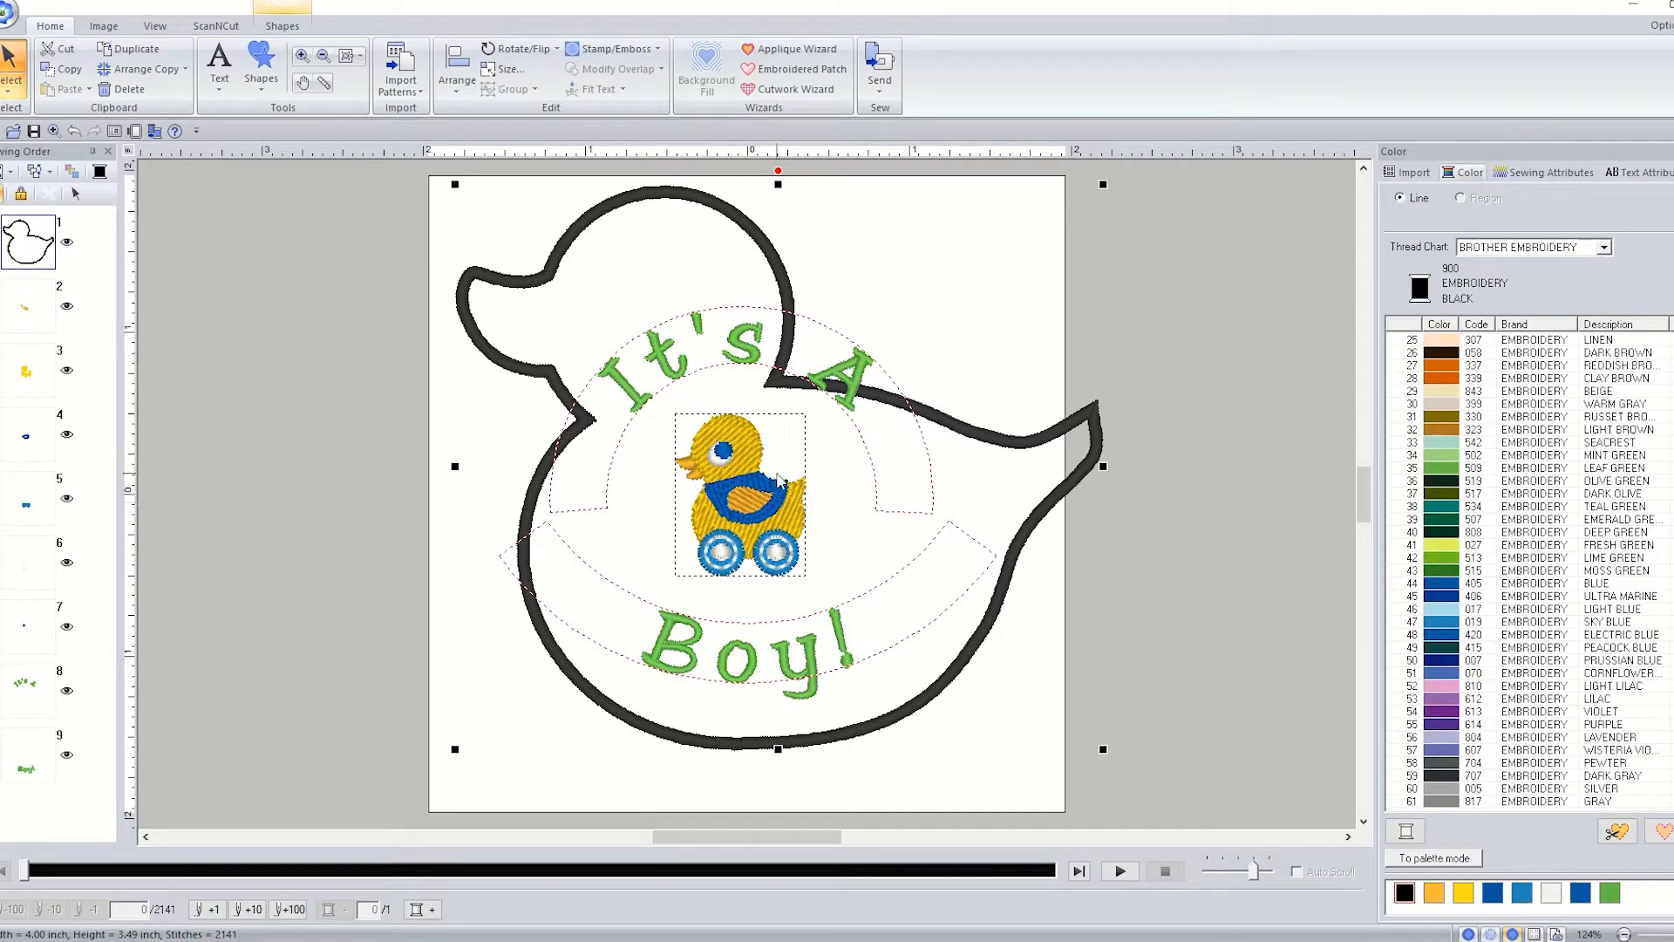
- Shift the duck outline, small duck and "It's A" text slightly up and left, and stretch the outline to about 4.12 inches high
left_click(621, 291)
mouse_move(747, 526)
left_mouse_down()
mouse_move(764, 573)
mouse_move(747, 518)
mouse_move(729, 512)
left_mouse_up()
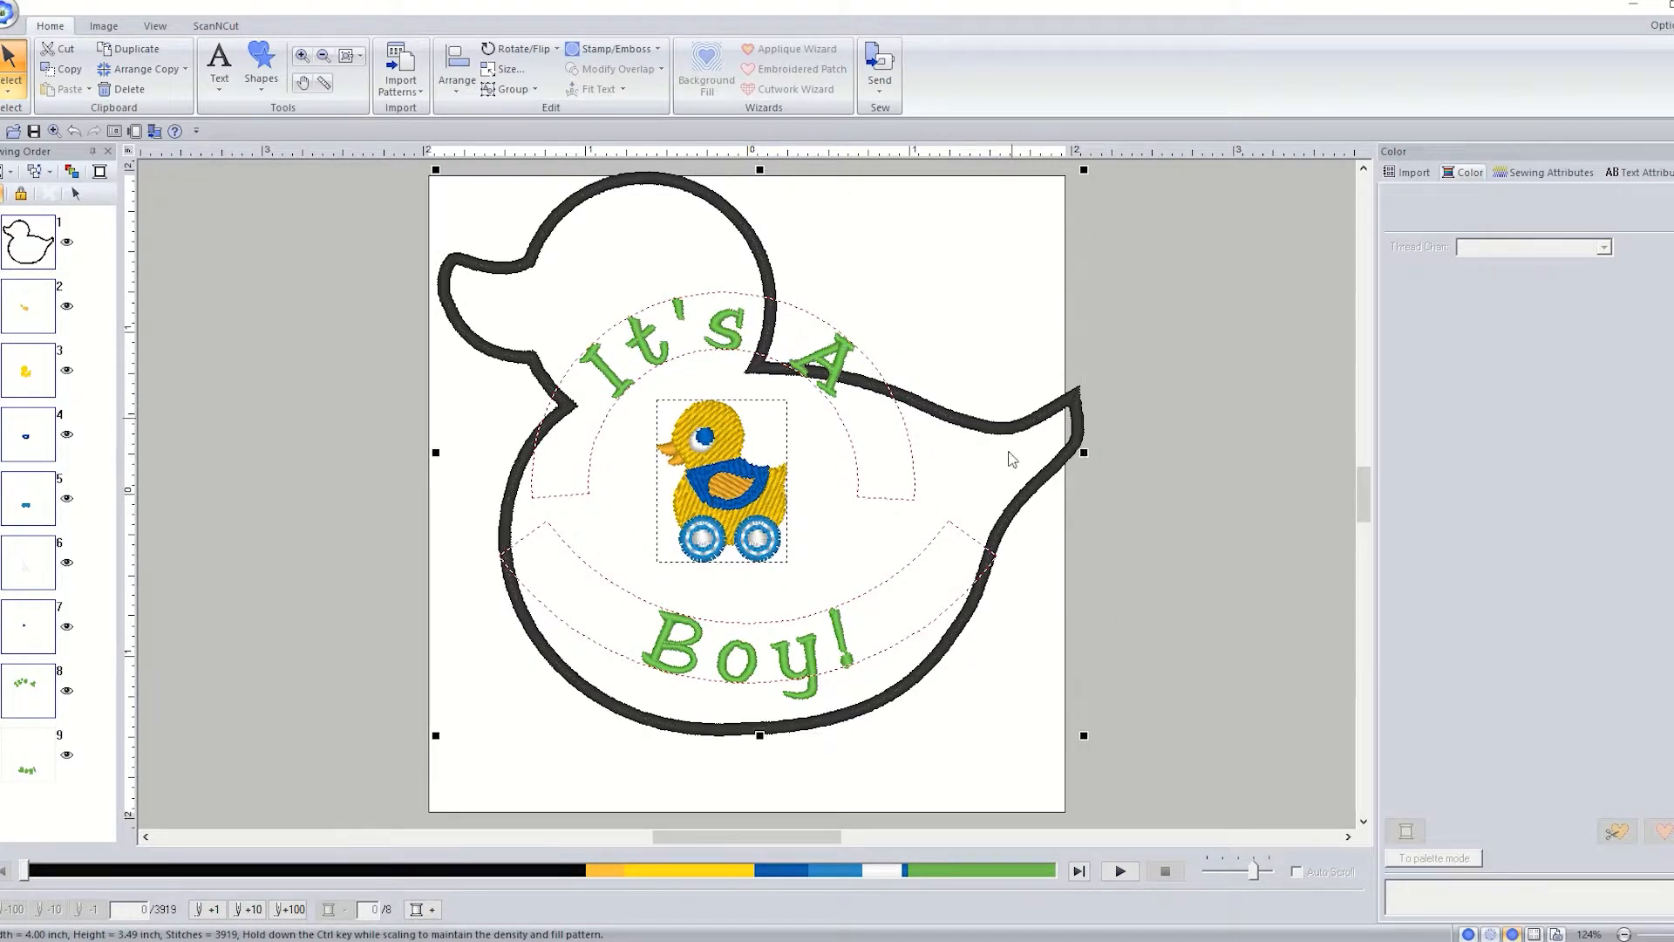
left_click(941, 654)
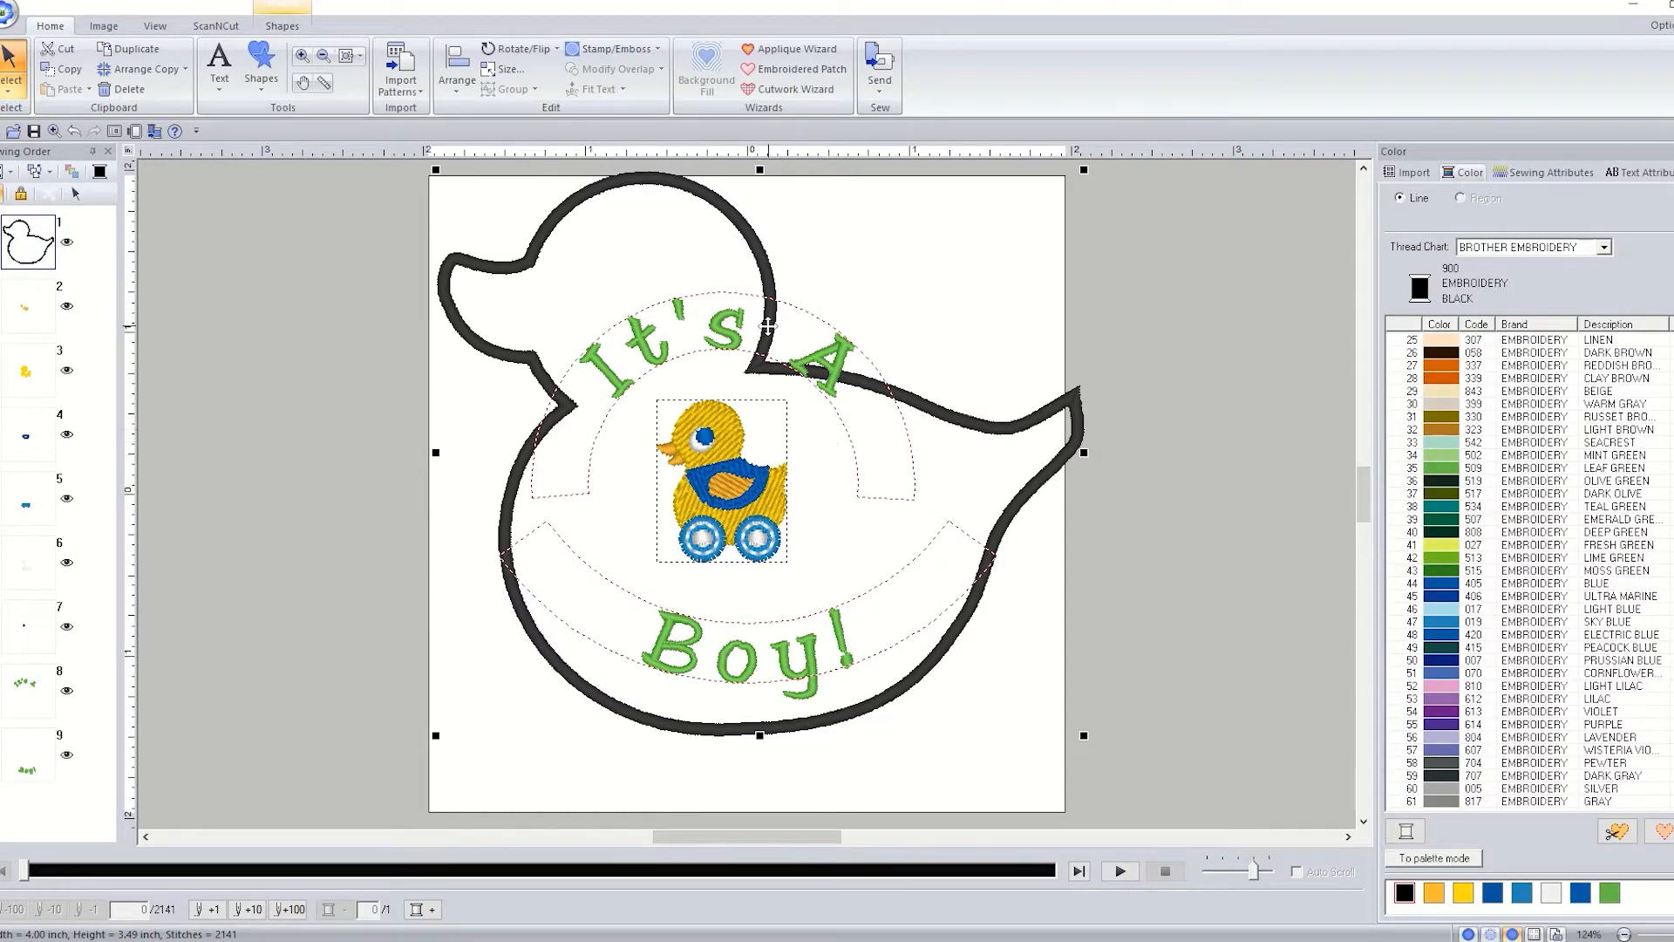
left_click_drag(759, 735, 760, 837)
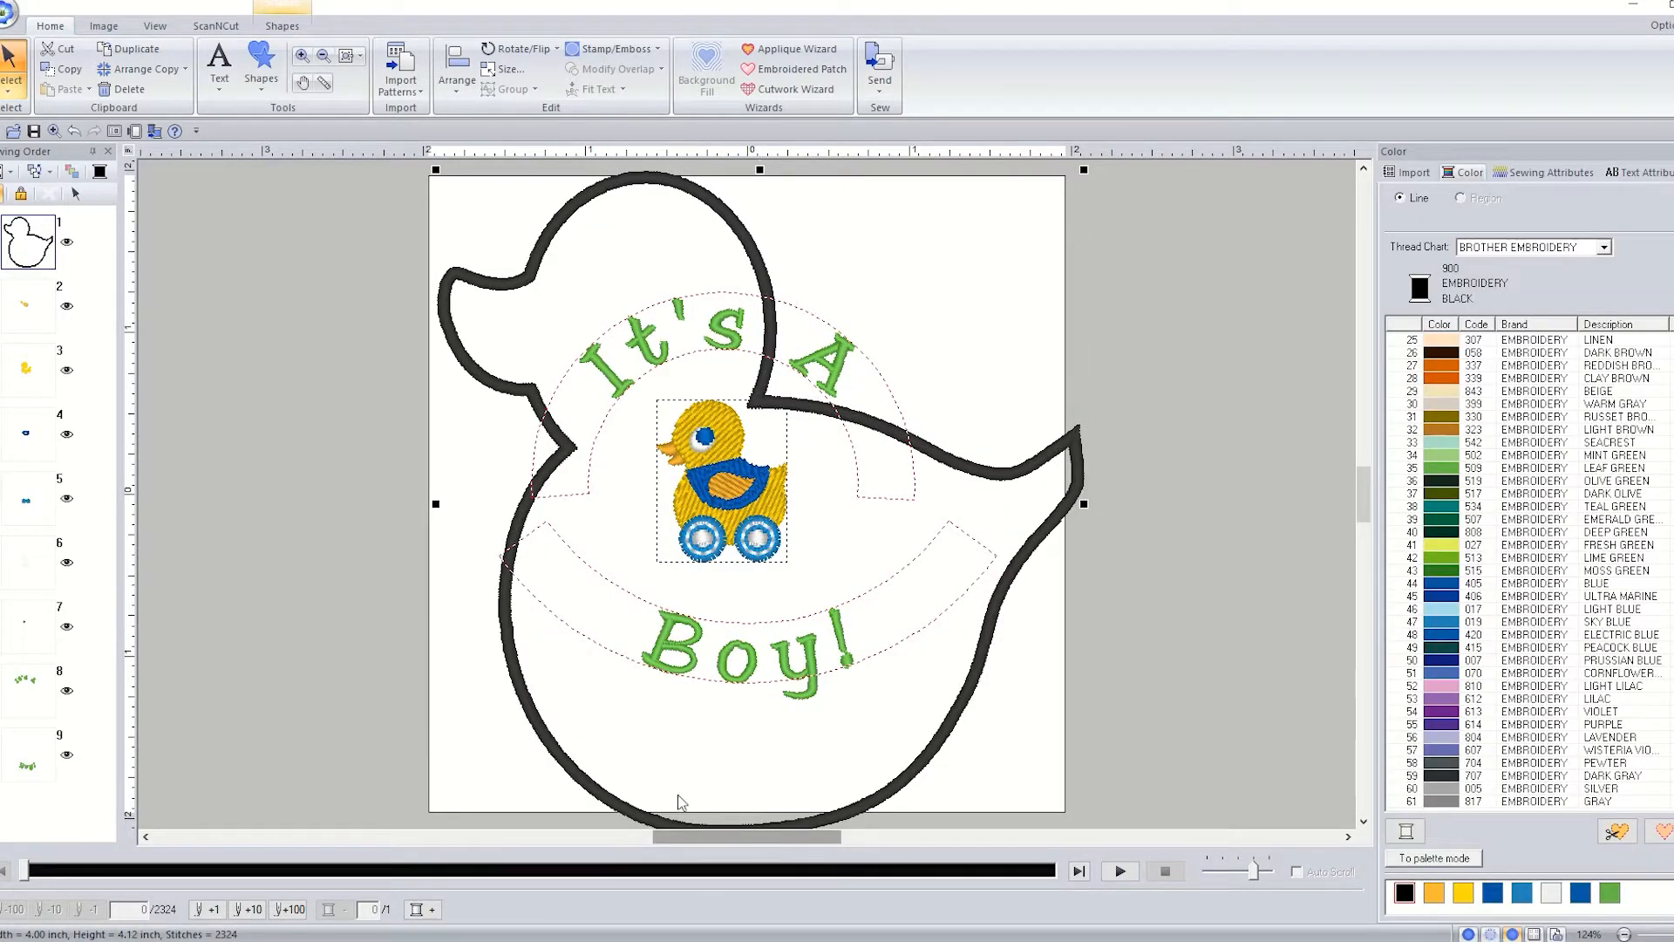
left_click(26, 368)
left_click(28, 305)
double_click(27, 152)
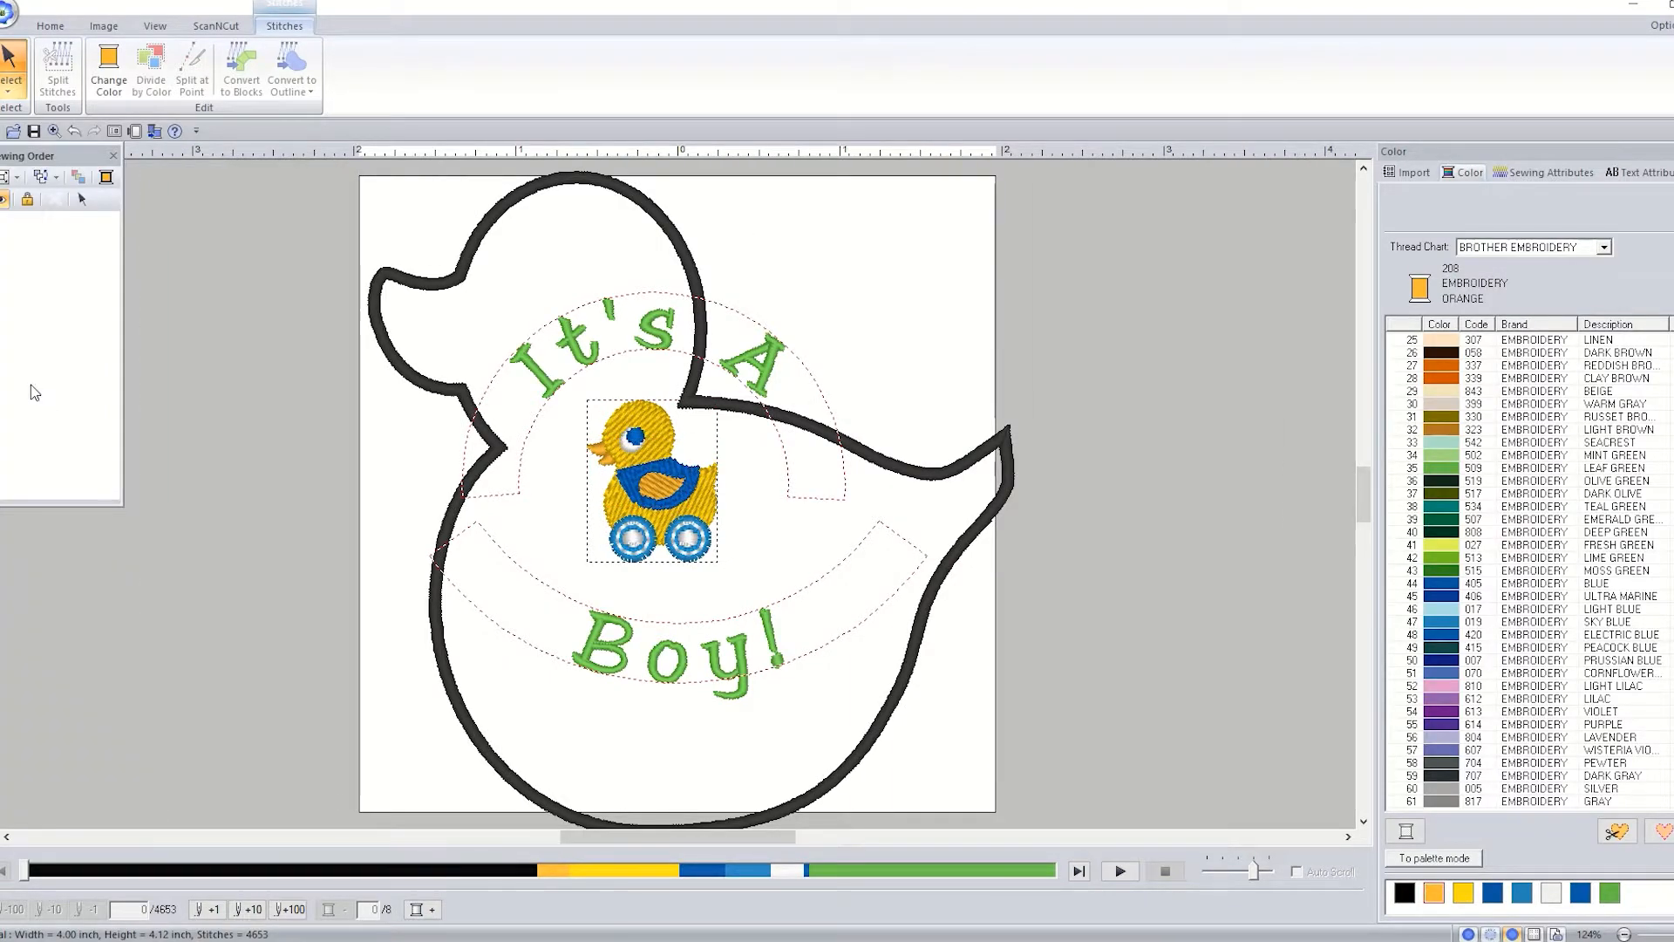
left_click_drag(108, 224, 59, 174)
double_click(38, 175)
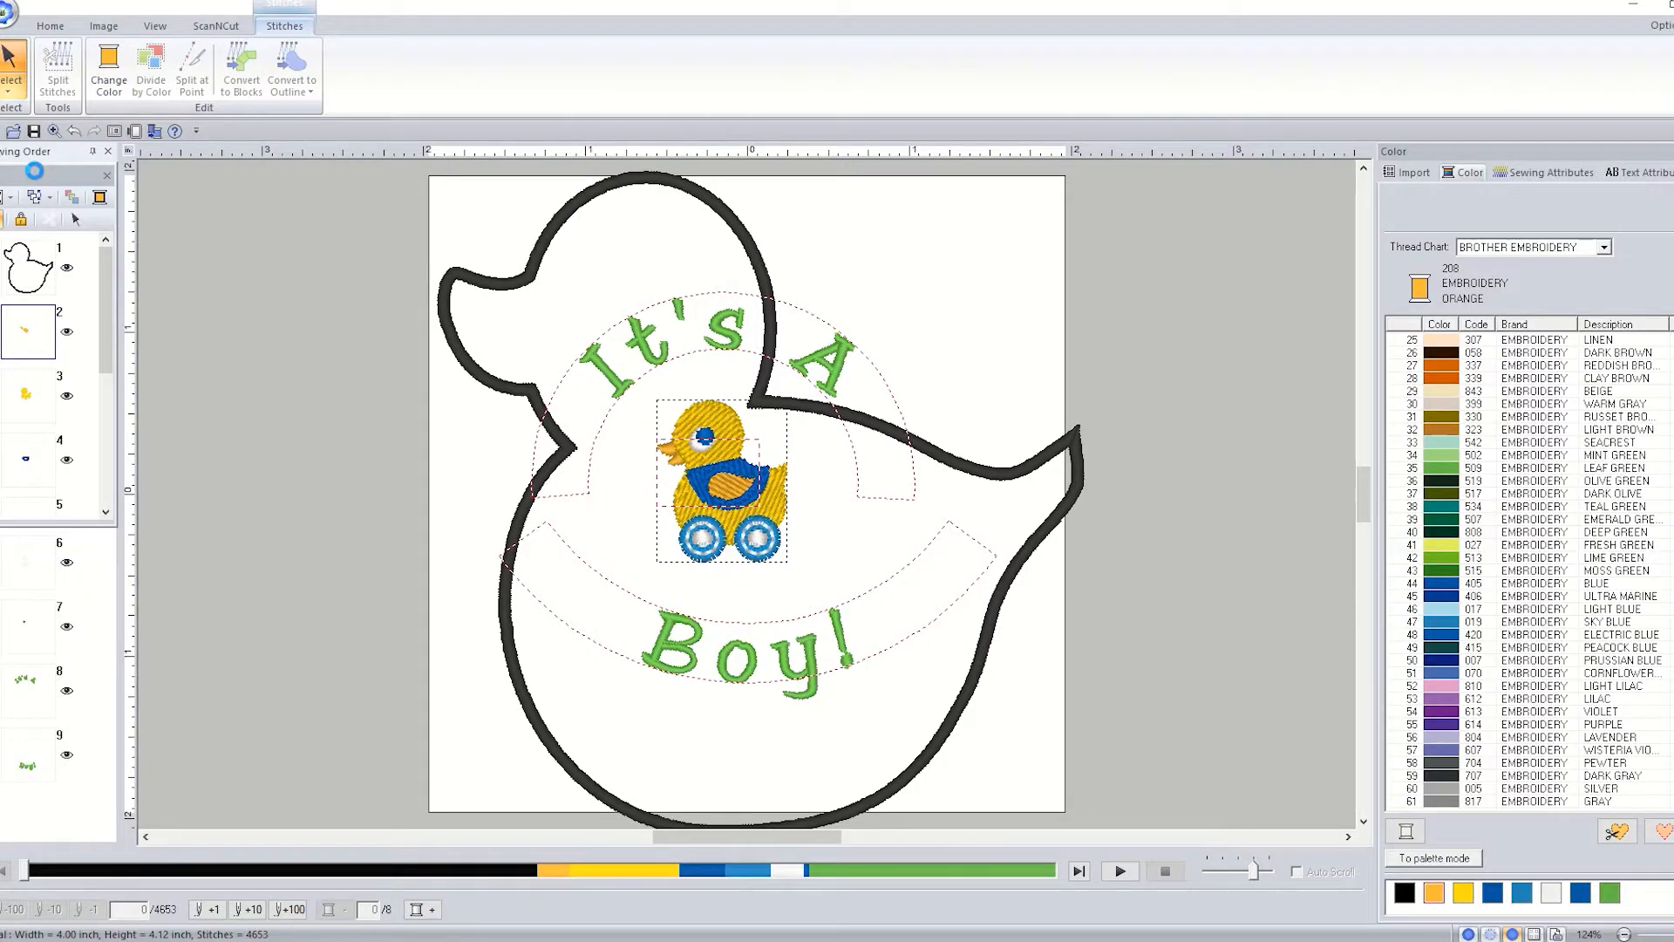
mouse_move(25, 317)
left_mouse_down()
mouse_move(39, 375)
mouse_move(31, 316)
left_mouse_up()
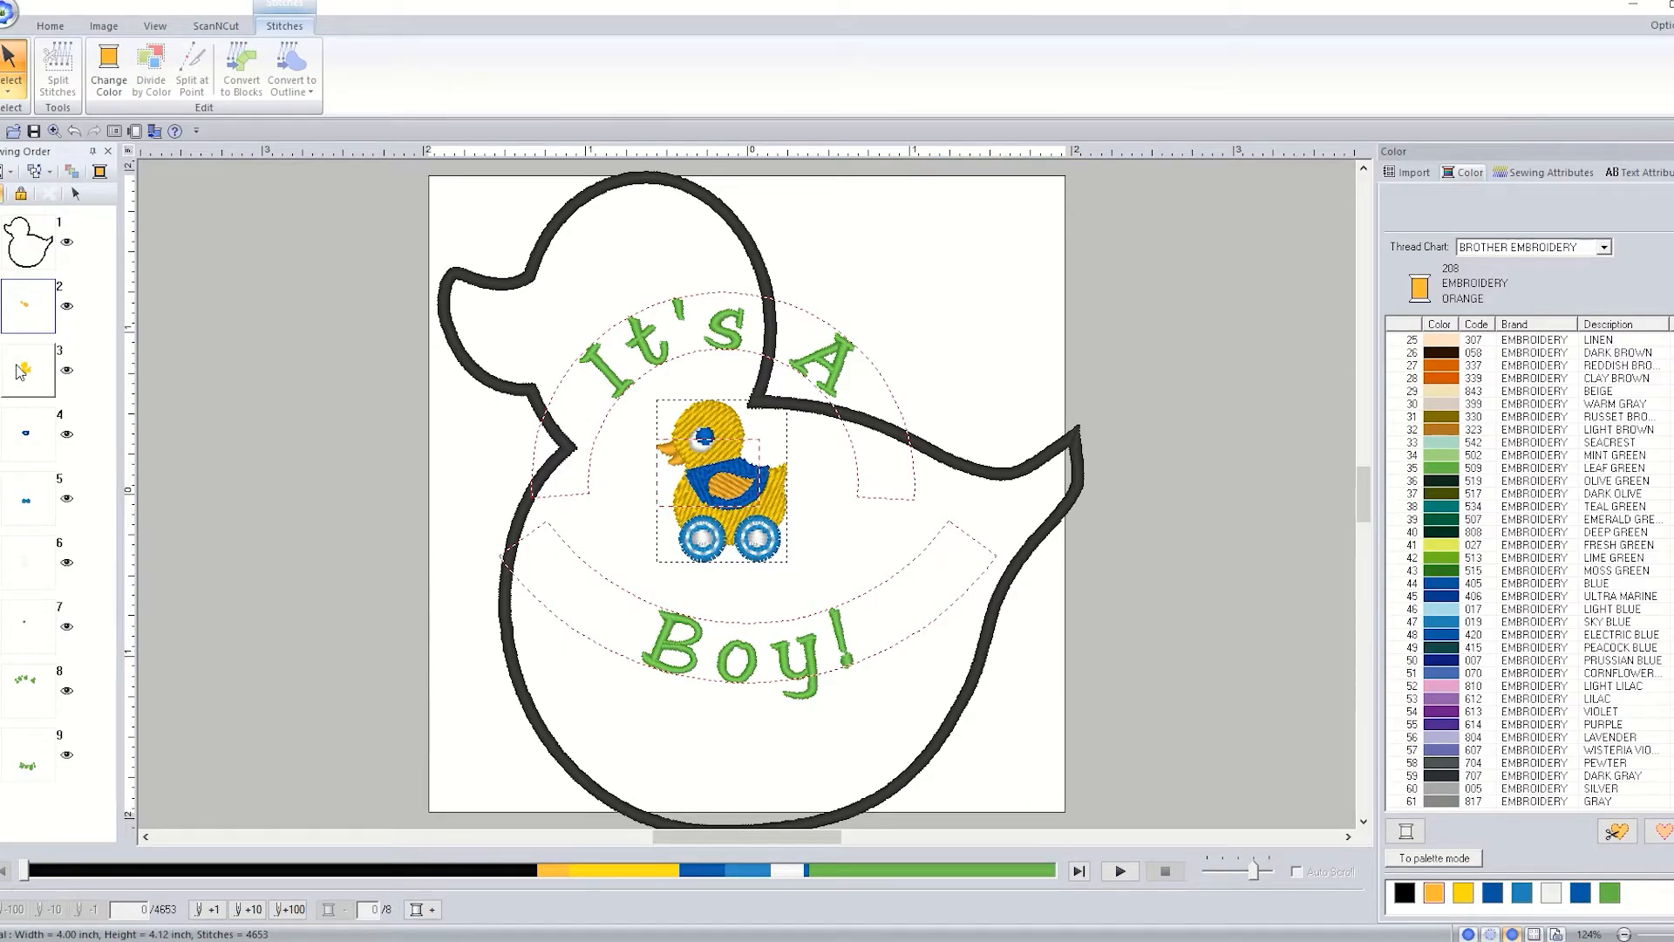
- Move the small duck and both lines of lettering together down into the large duck's body, scale them down and center them there
left_click(27, 761)
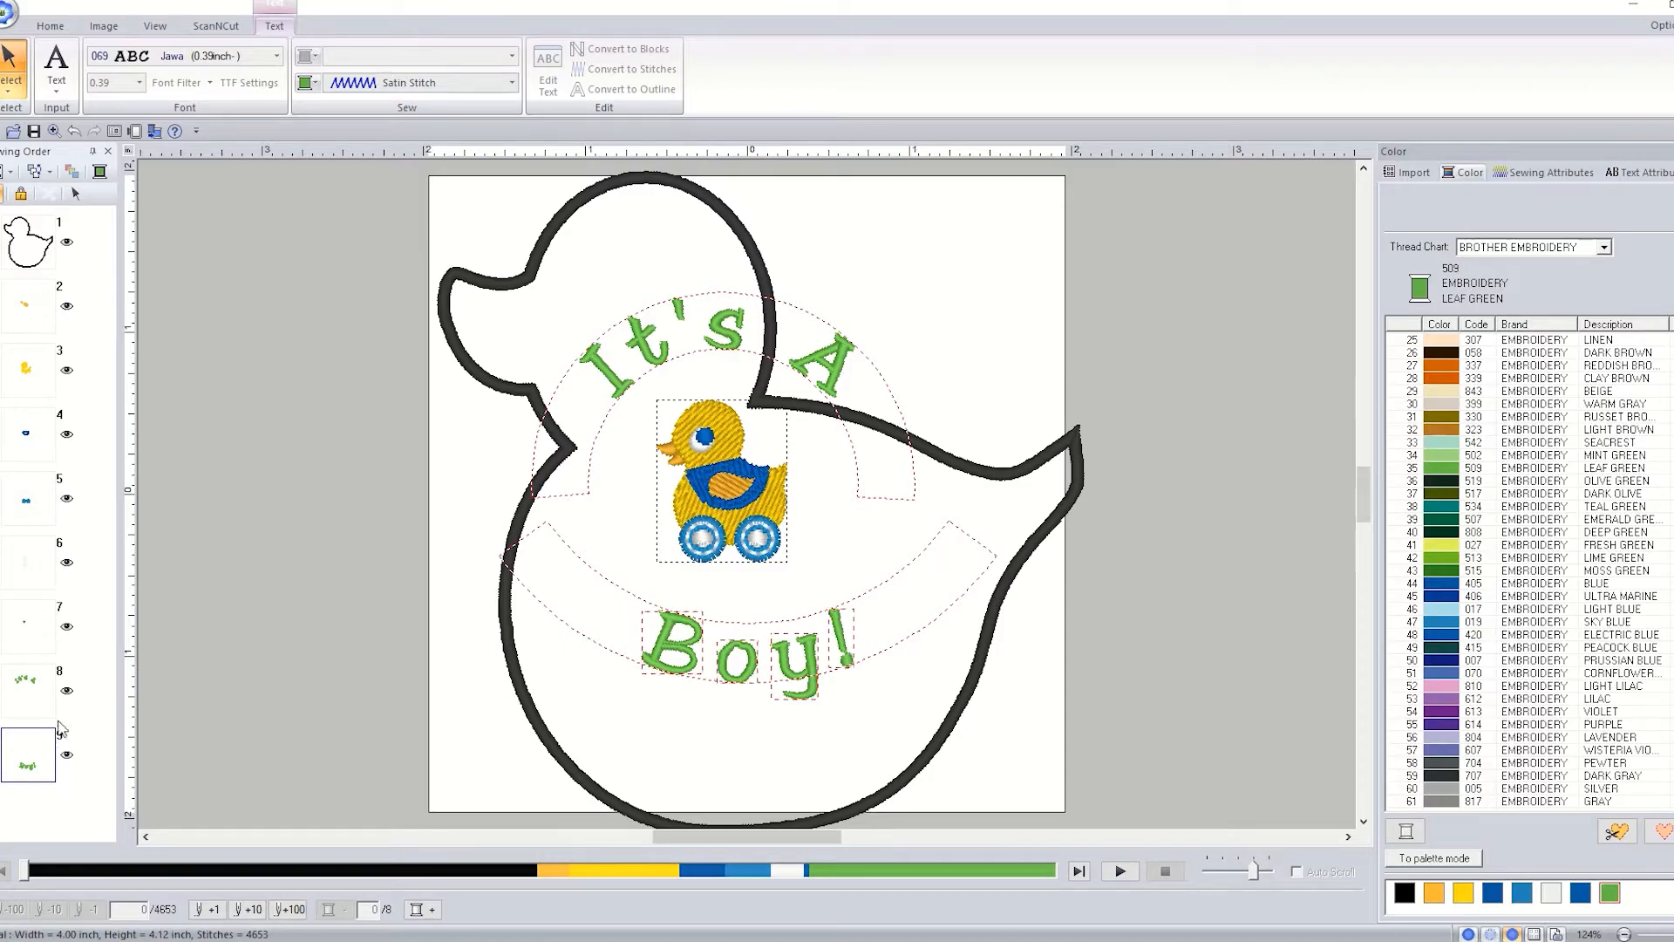
left_click(41, 747)
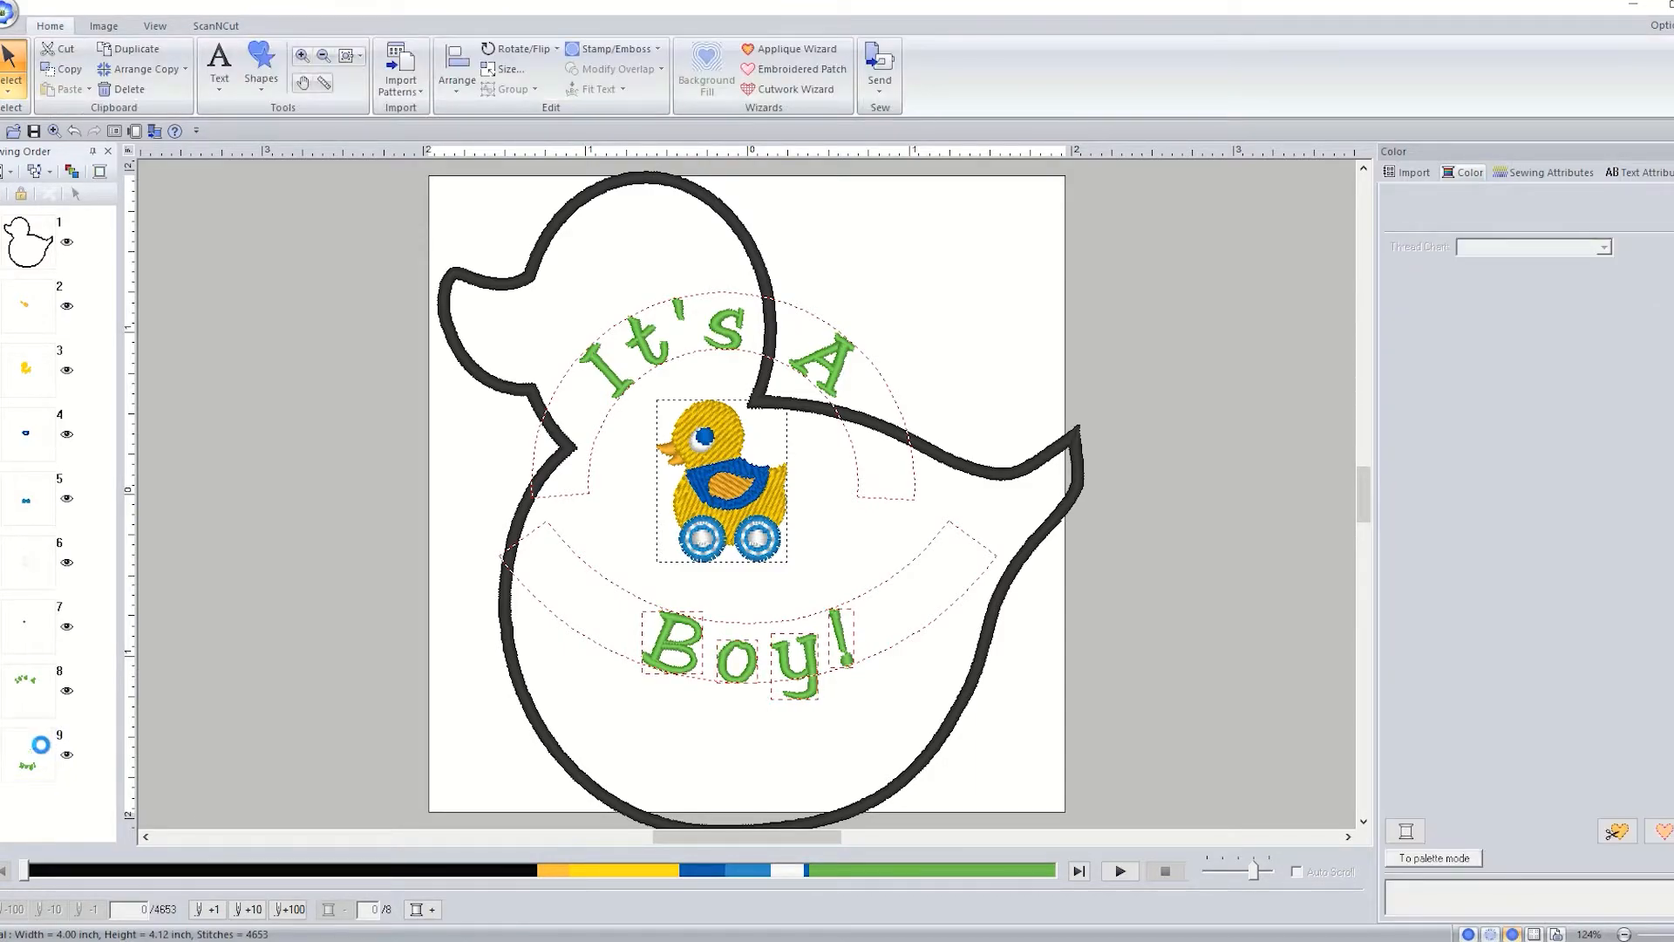
left_click(27, 307)
left_click(30, 379, "ctrl")
left_click(24, 421, "ctrl")
left_click(21, 493, "ctrl")
left_click(23, 555, "ctrl")
left_click(24, 621, "ctrl")
left_click(25, 689, "ctrl")
left_click(25, 766, "ctrl")
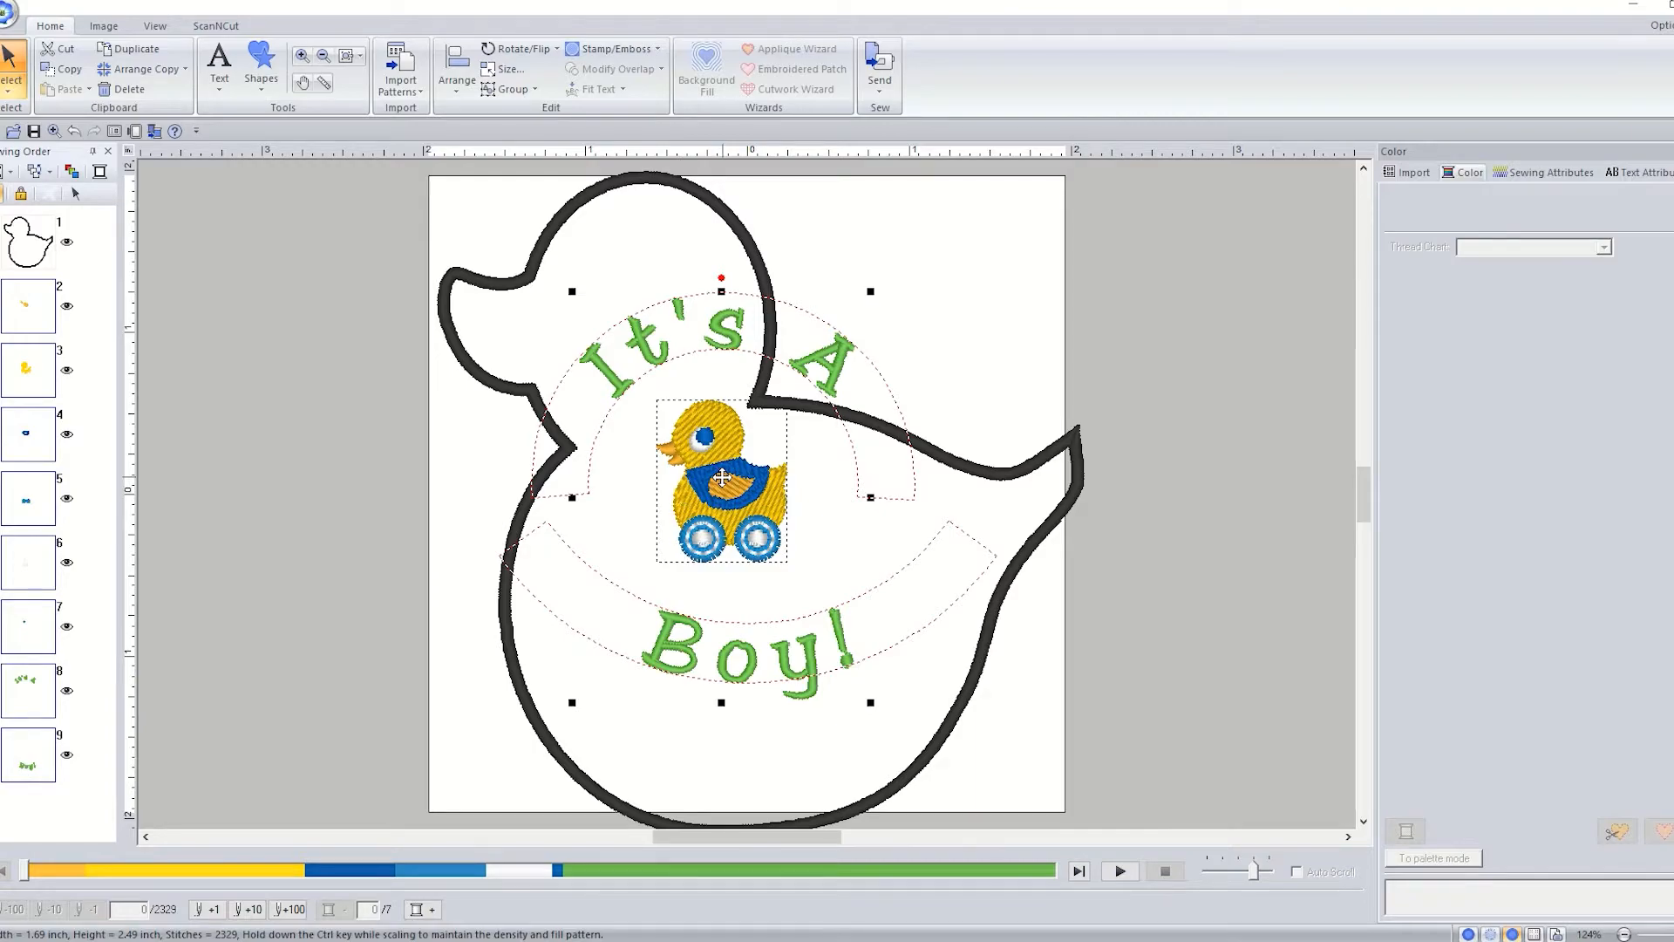
left_click_drag(722, 477, 713, 576)
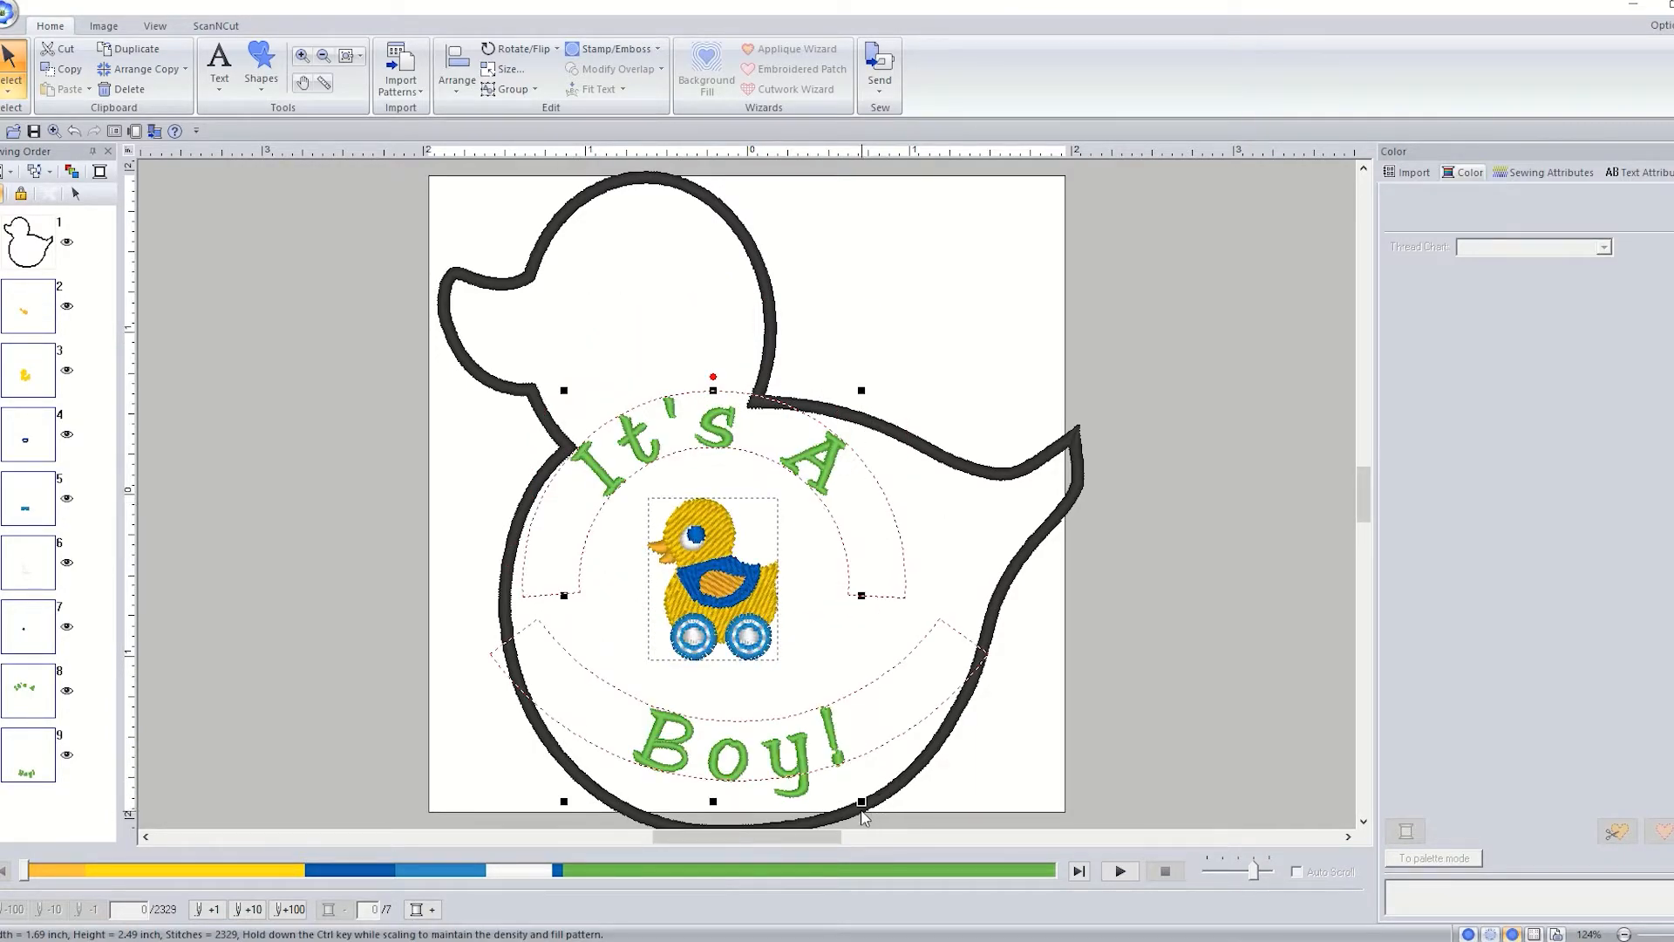
left_click_drag(859, 798, 782, 694)
left_click_drag(706, 548, 761, 601)
- Scale the large duck outline down to about 3.60 × 3.71 inches so it sits inside the design page, and deselect it
left_click(1006, 593)
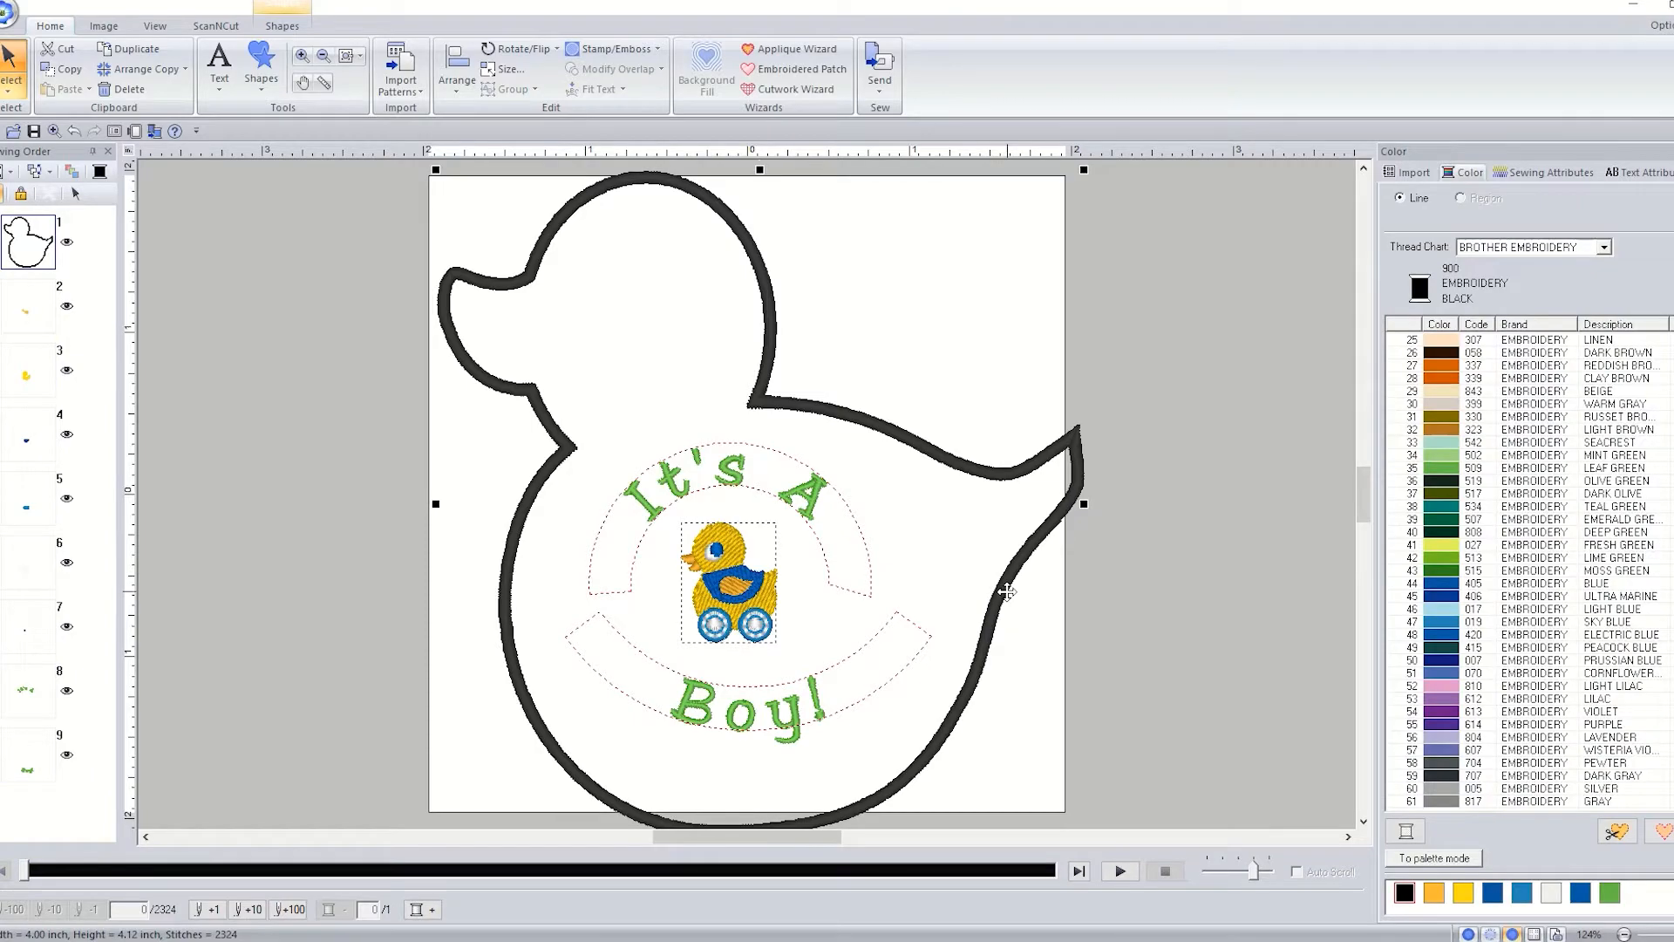
left_click_drag(1091, 170, 1026, 238)
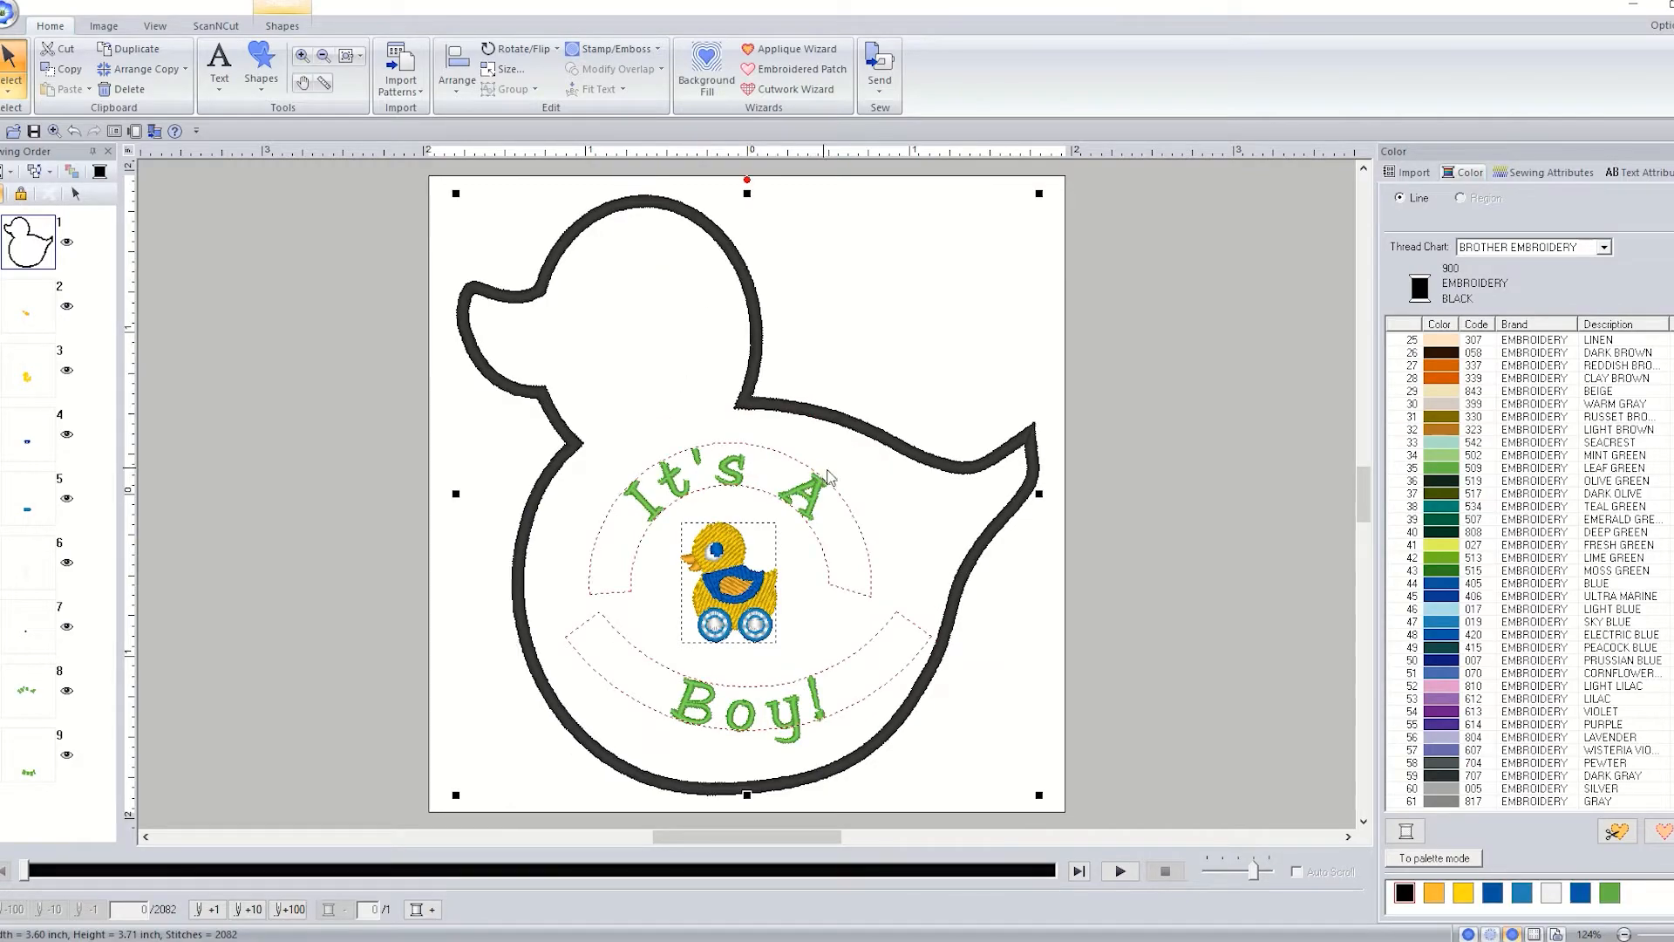
left_click(1097, 459)
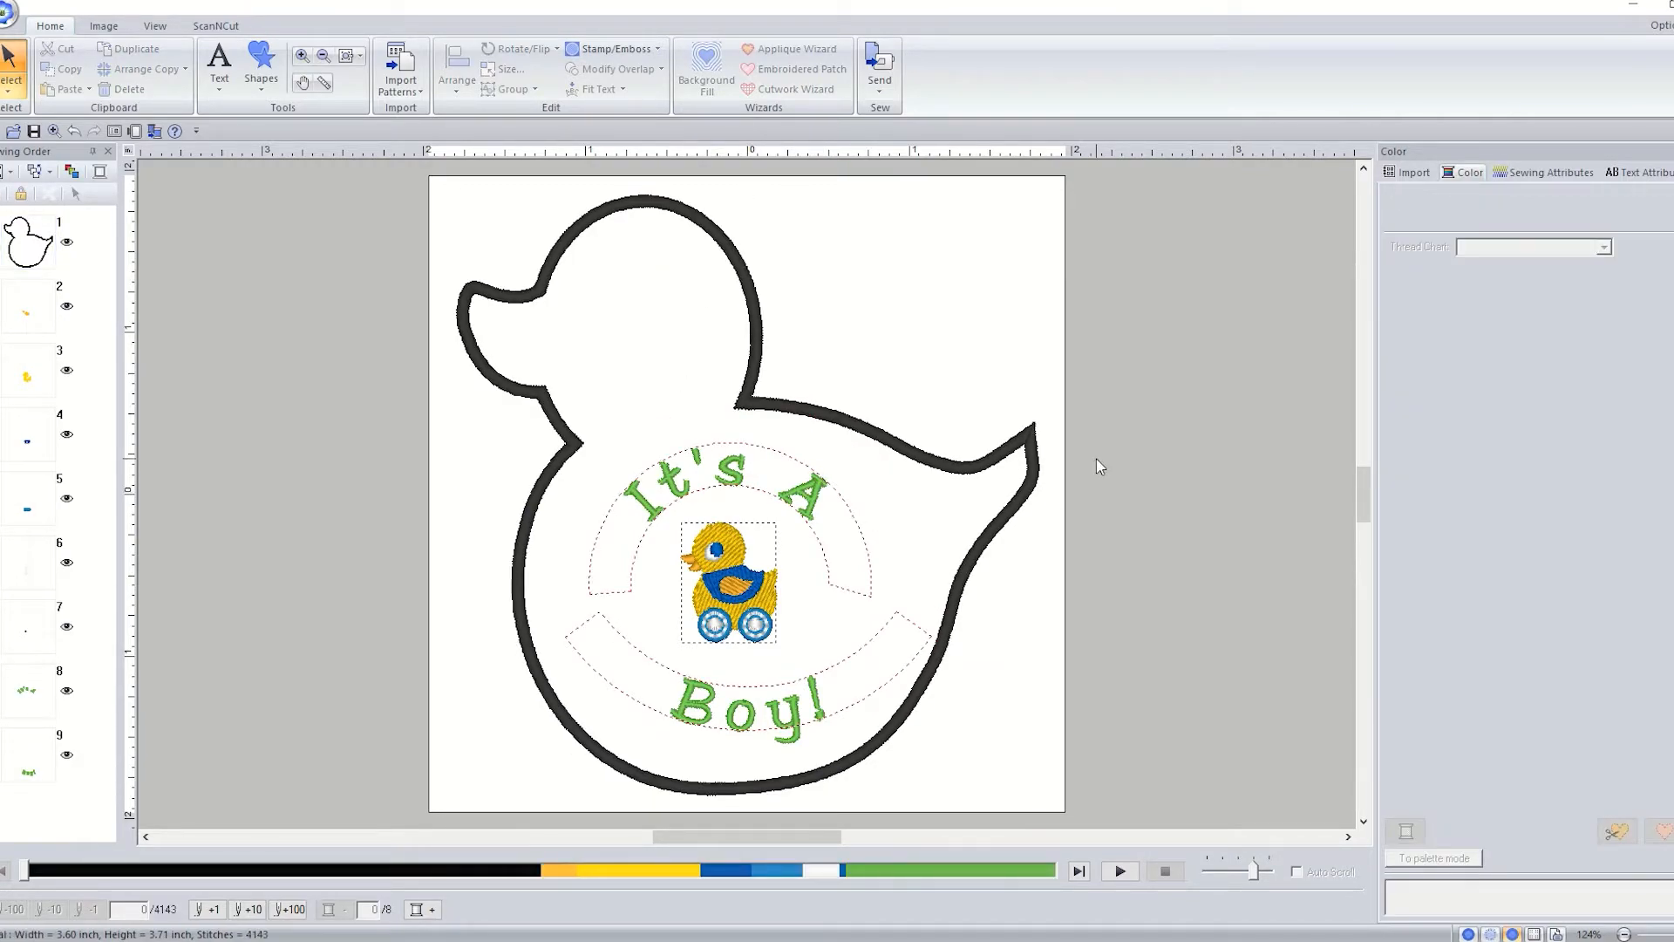